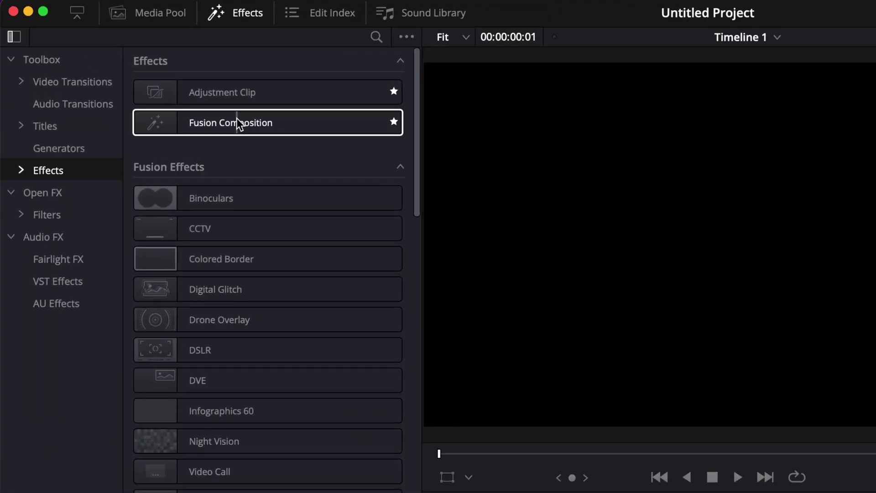
# - Add a Fusion Composition to the start of the timeline on Video 1 and open it for node editing
pyautogui.moveTo(149, 76); pyautogui.dragTo(376, 419)
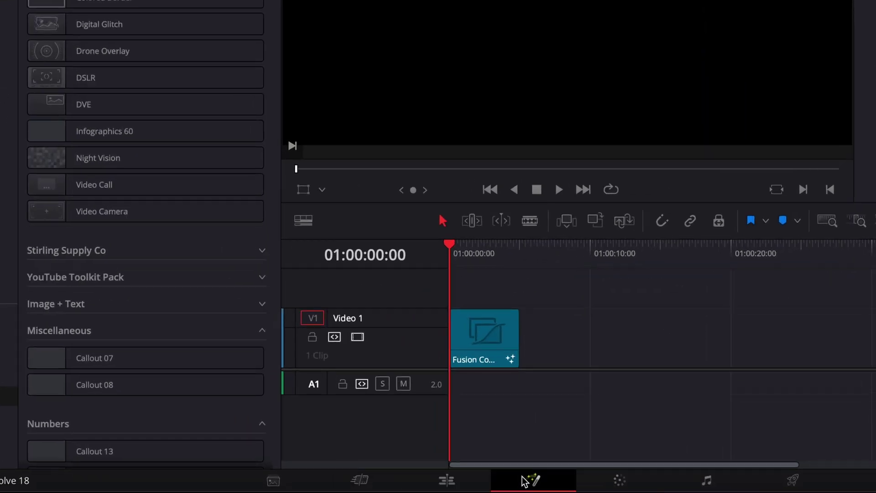
pyautogui.click(528, 476)
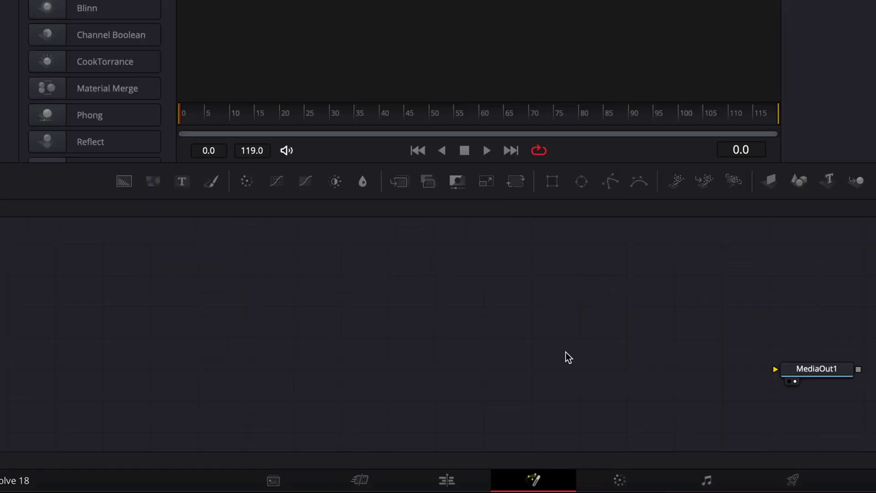
# - Add a Background node, connect it to MediaOut1 and set its alpha to 0 for full transparency
pyautogui.moveTo(128, 186); pyautogui.dragTo(86, 368)
pyautogui.moveTo(144, 369); pyautogui.dragTo(776, 374)
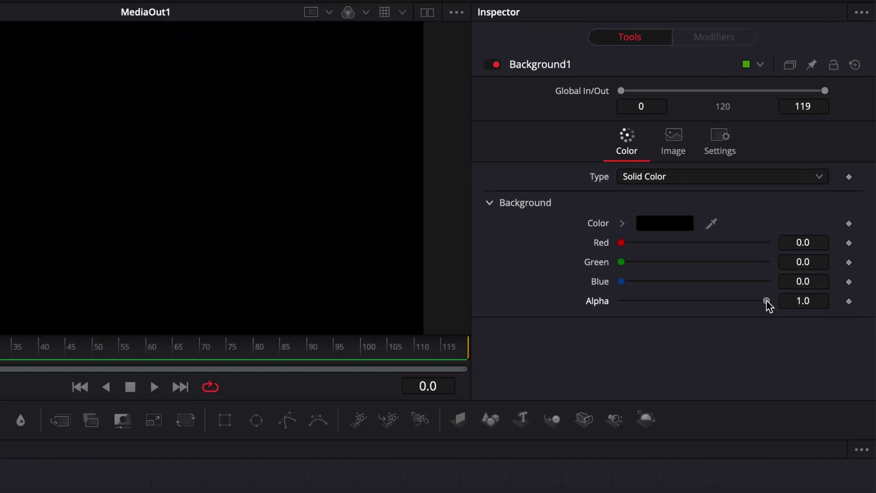
pyautogui.moveTo(769, 305); pyautogui.dragTo(597, 306)
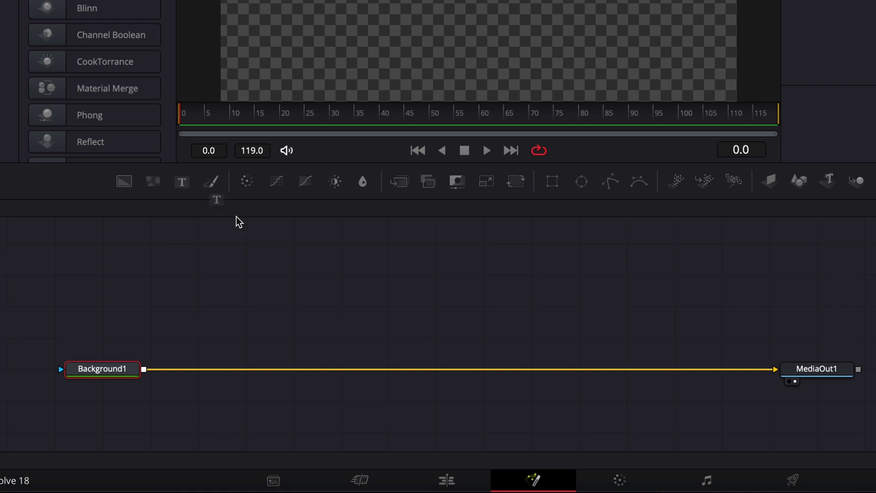
# - Merge a Text node over Background1 and set it to read SHARE in Poppins Bold at size 0.1791
pyautogui.moveTo(239, 223); pyautogui.dragTo(276, 305)
pyautogui.moveTo(335, 310); pyautogui.dragTo(149, 371)
pyautogui.click(285, 309)
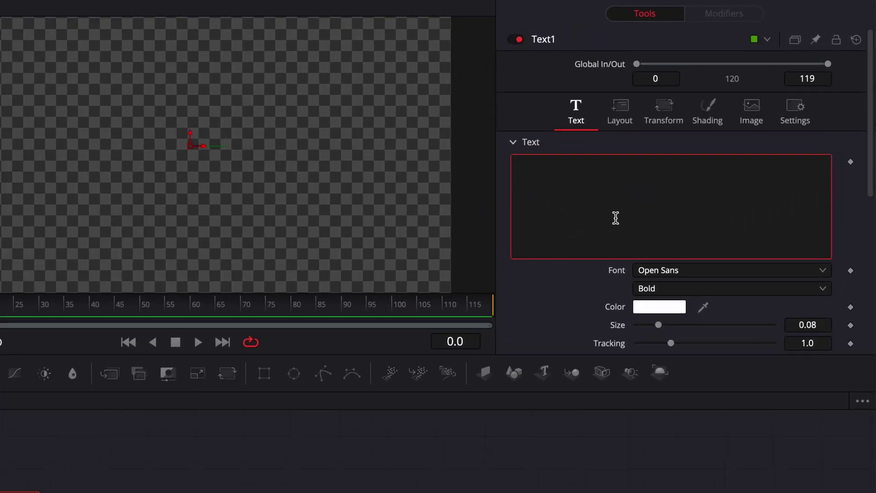
pyautogui.write('SHARE')
pyautogui.click(666, 273)
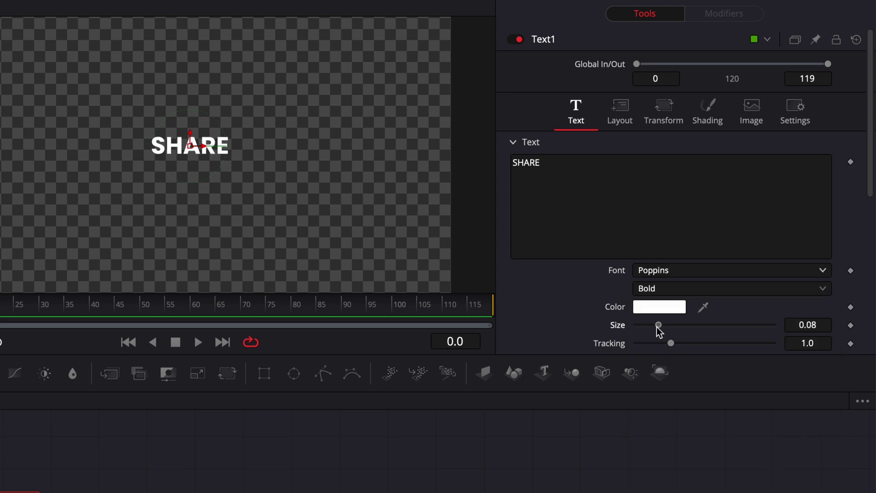
pyautogui.moveTo(658, 329); pyautogui.dragTo(685, 329)
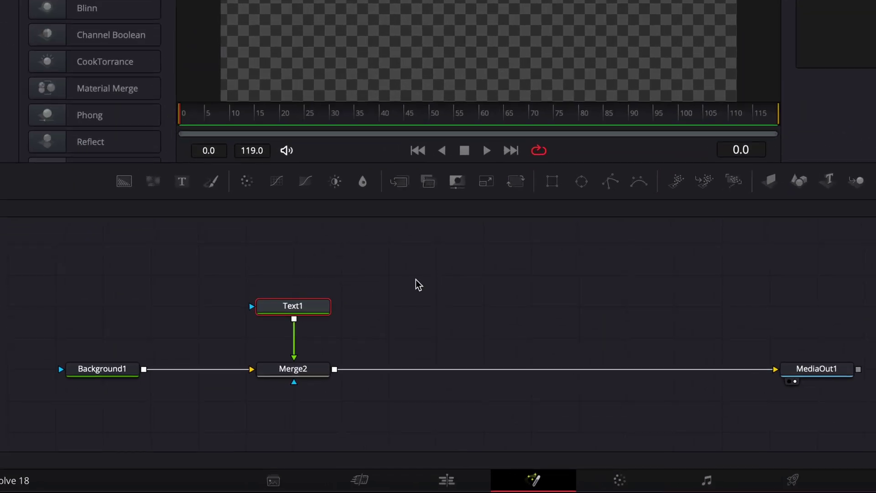
# - Copy the Text1 node and paste it as an instance beside the original
pyautogui.press('super+c')
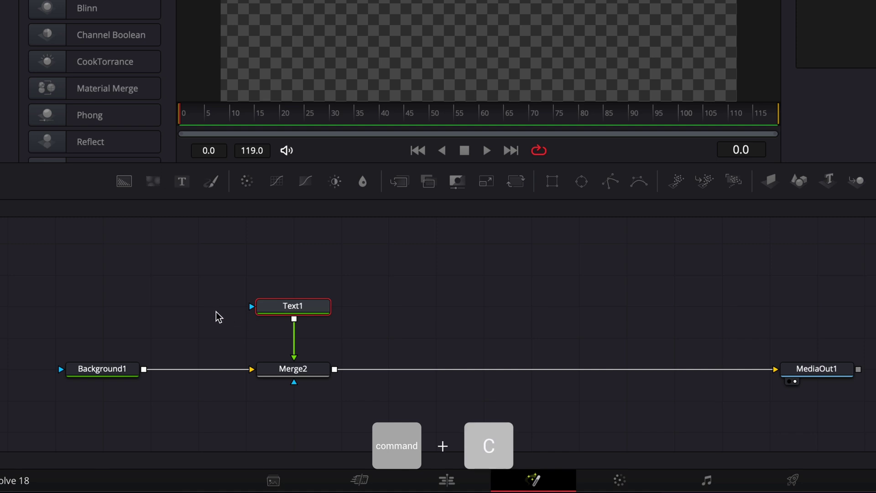
pyautogui.rightClick(199, 305)
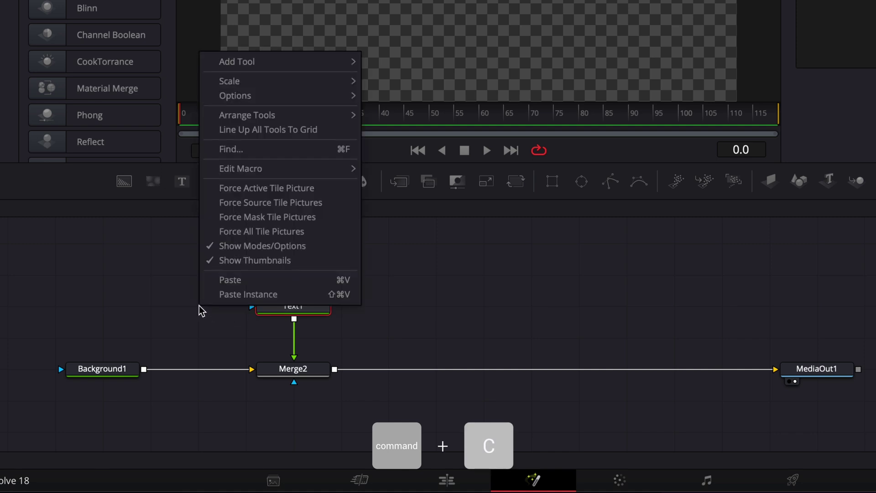
pyautogui.click(225, 295)
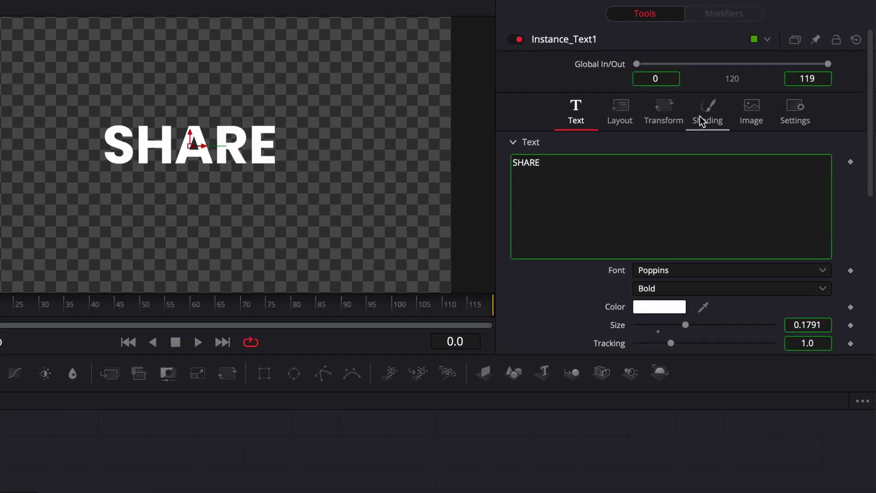
# - Deinstance the Appearance property in the text instance's shading and set it to text outline
pyautogui.click(756, 97)
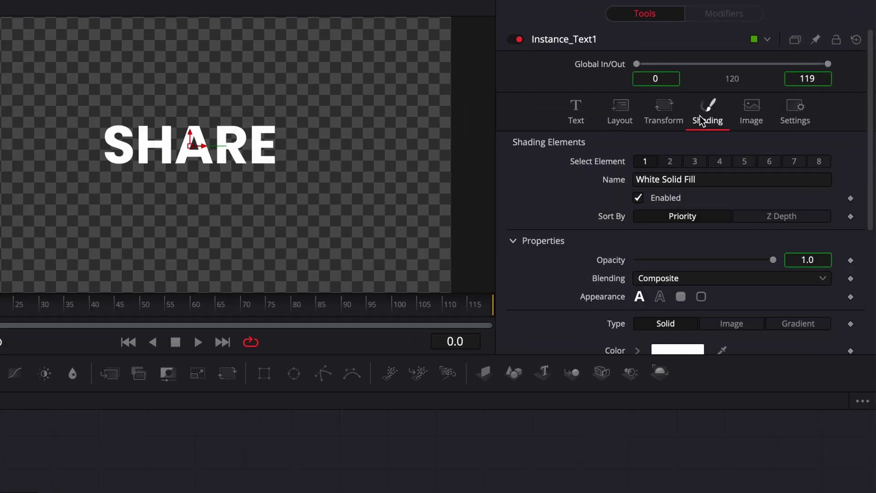
pyautogui.rightClick(595, 299)
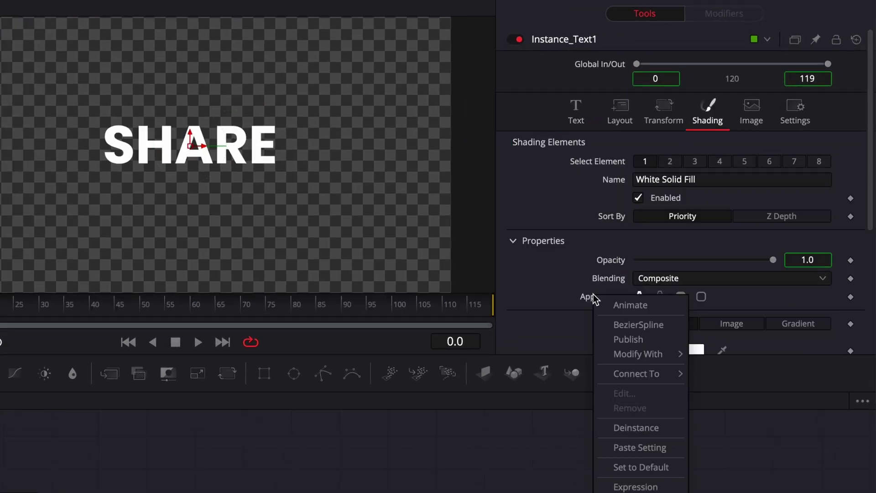
pyautogui.click(640, 428)
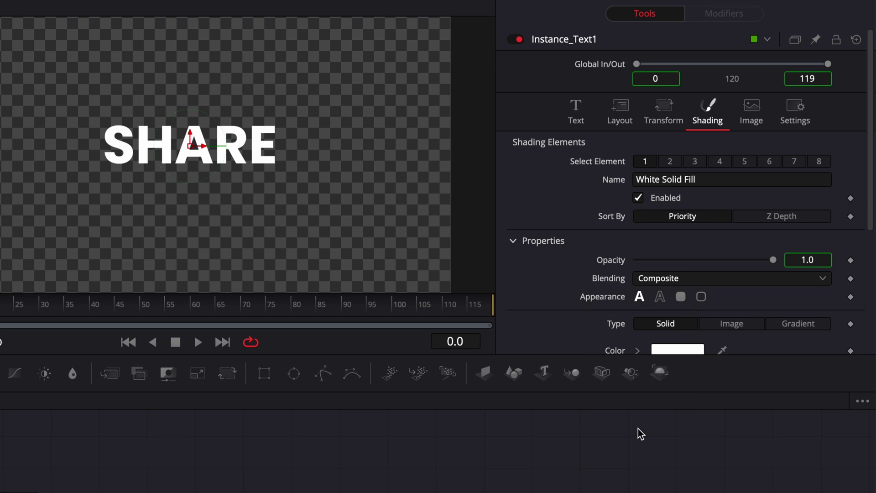
pyautogui.click(660, 297)
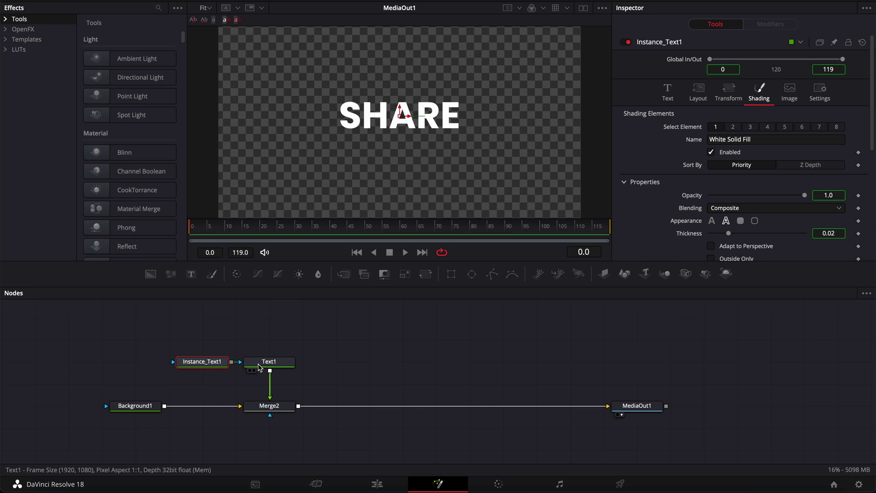
# - Add the Duplicate tool that duplicates layers with offset to the output of Instance_Text1
pyautogui.click(186, 371)
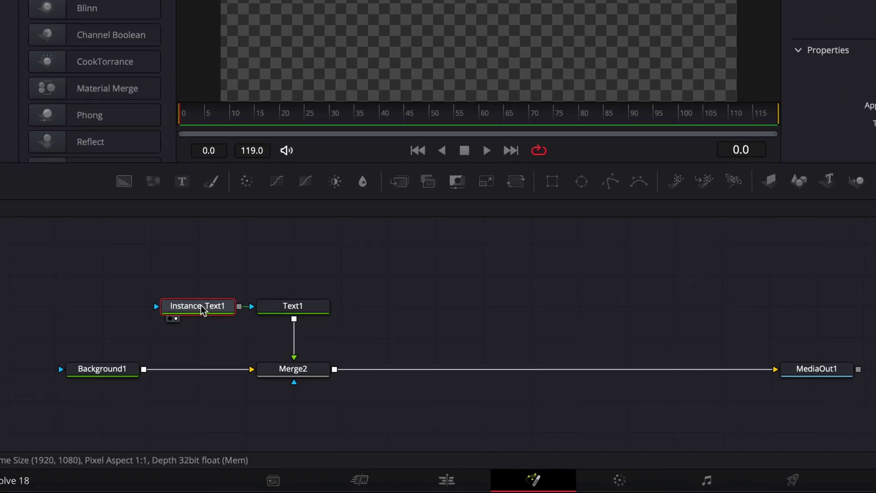
pyautogui.press('1')
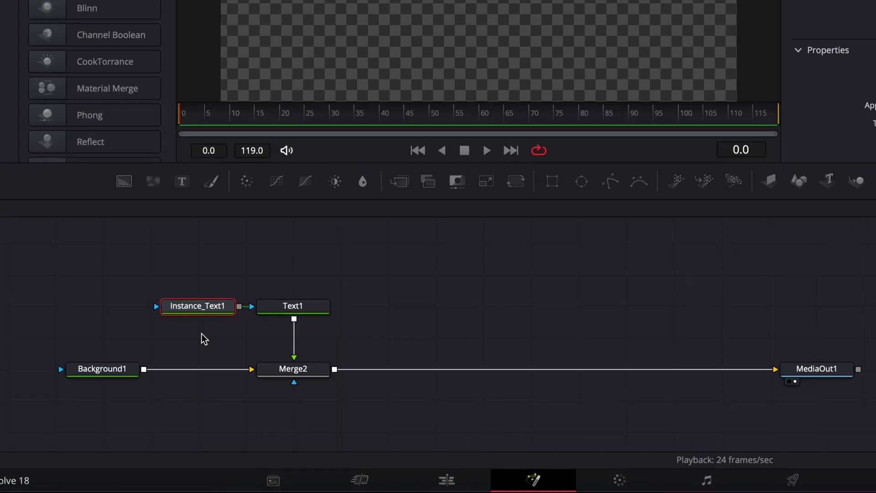
pyautogui.hotkey('shift', 'space')
pyautogui.write('duplicate')
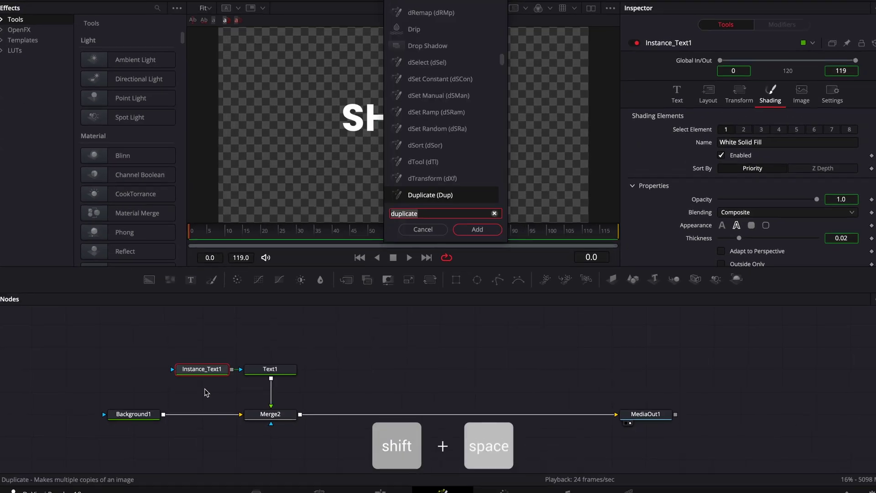
pyautogui.write('duplicat')
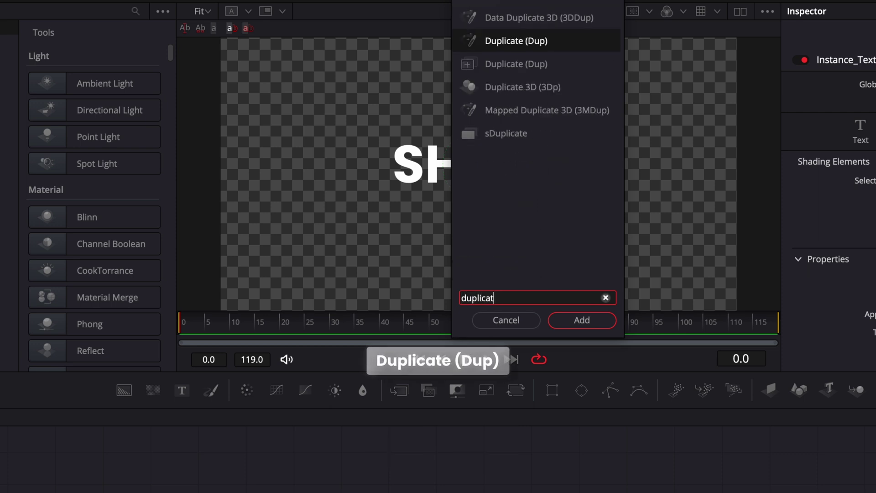
pyautogui.press('Down')
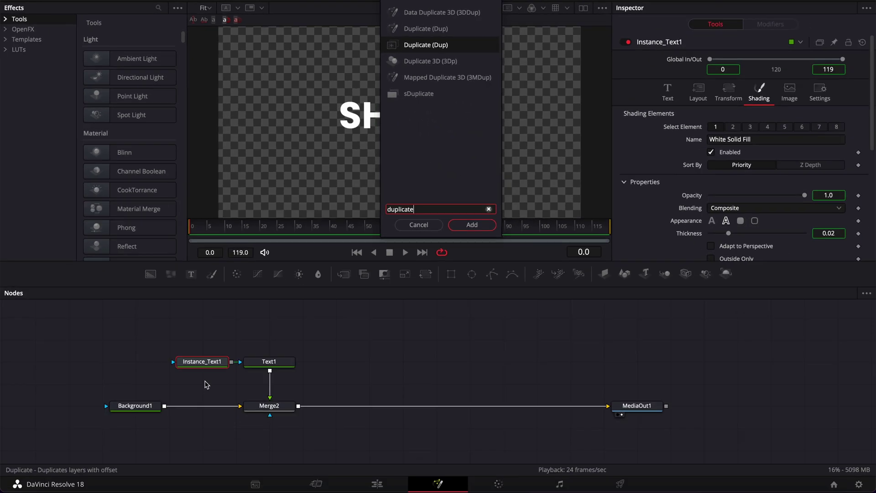
pyautogui.press('Return')
# - Merge the Duplicate1 output over Background1 and arrange the text and duplicate nodes above their merges
pyautogui.moveTo(263, 364); pyautogui.dragTo(194, 386)
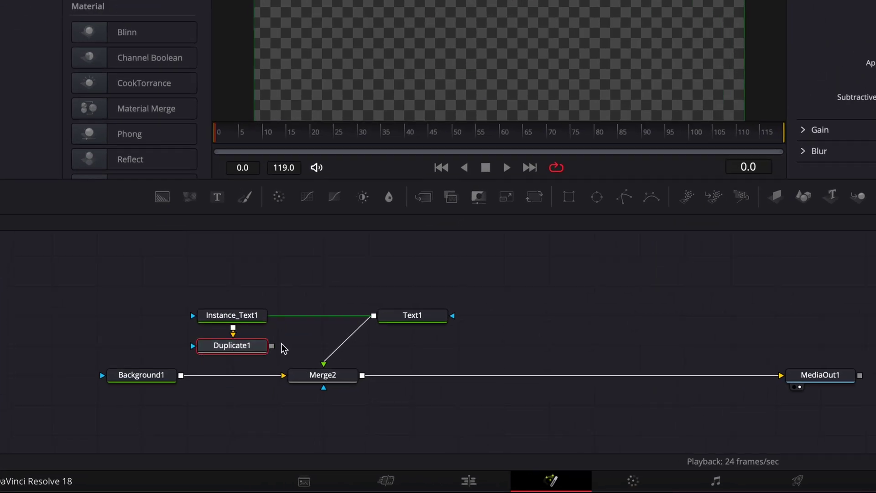
pyautogui.moveTo(272, 346); pyautogui.dragTo(71, 382)
pyautogui.moveTo(389, 323); pyautogui.dragTo(333, 324)
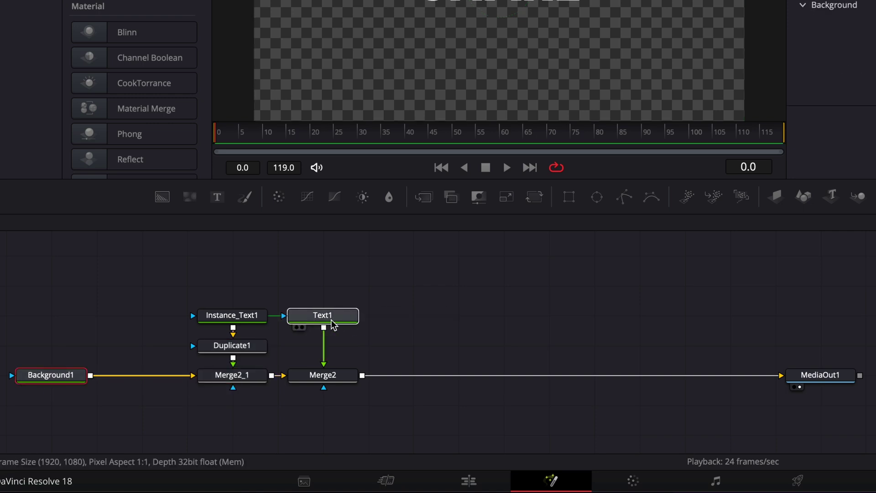
# - Set the number of copies in Duplicate1 to 4
pyautogui.click(237, 348)
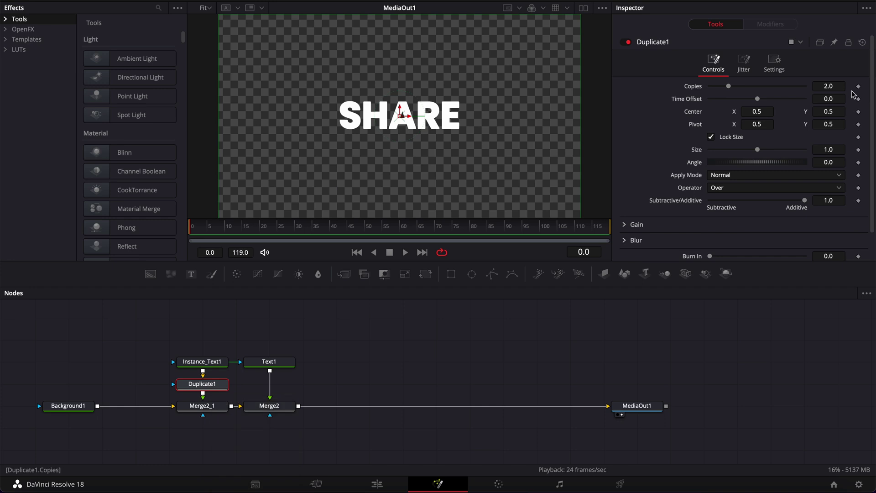
pyautogui.click(829, 86)
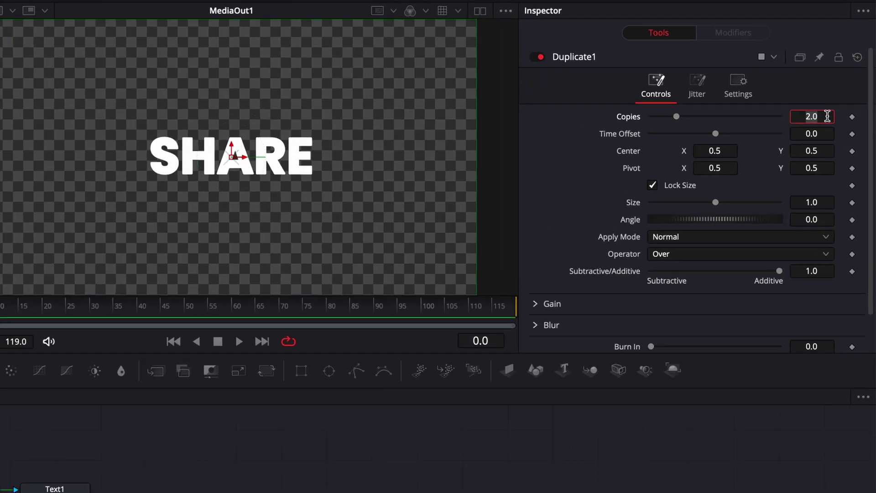
pyautogui.write('4')
pyautogui.press('Return')
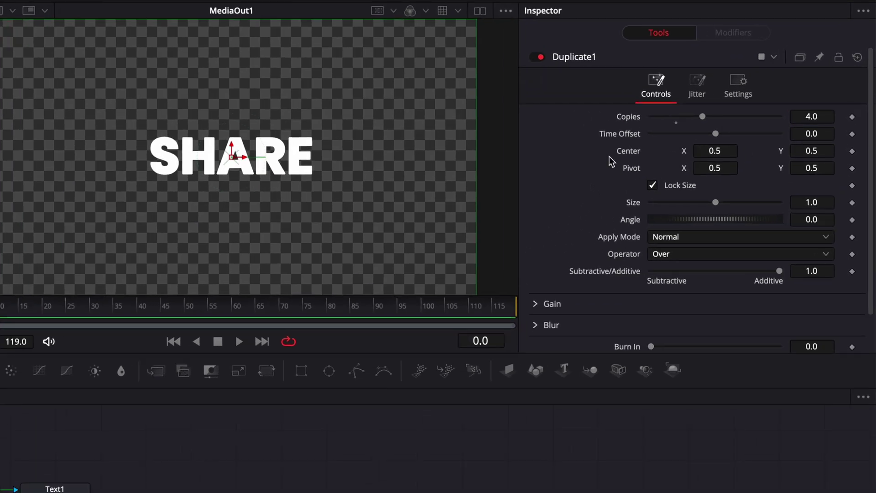
# - Set Duplicate1's Center Y to 0.35 so the outlined copies stack below the solid text
pyautogui.moveTo(821, 151); pyautogui.dragTo(748, 151)
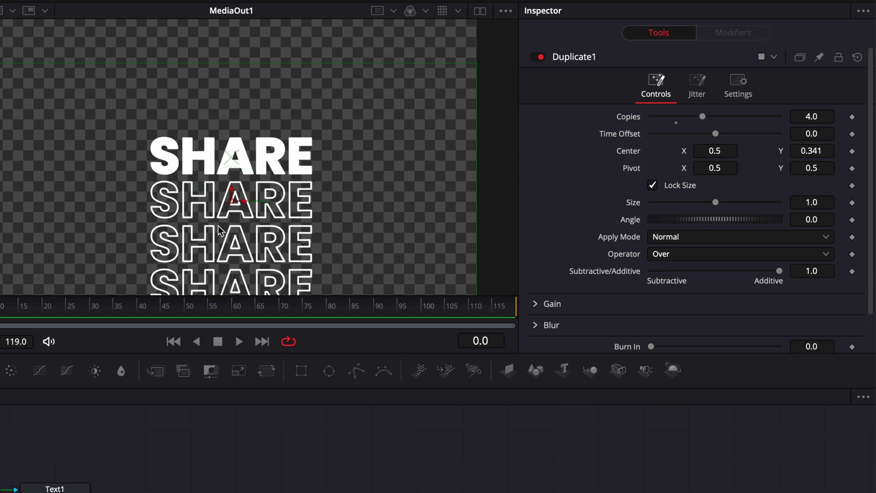
pyautogui.click(831, 149)
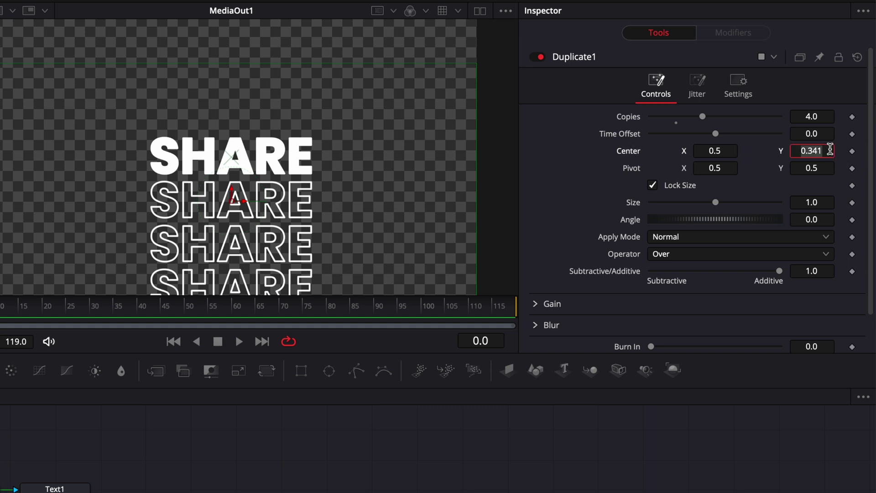
pyautogui.write('0')
pyautogui.press('Return')
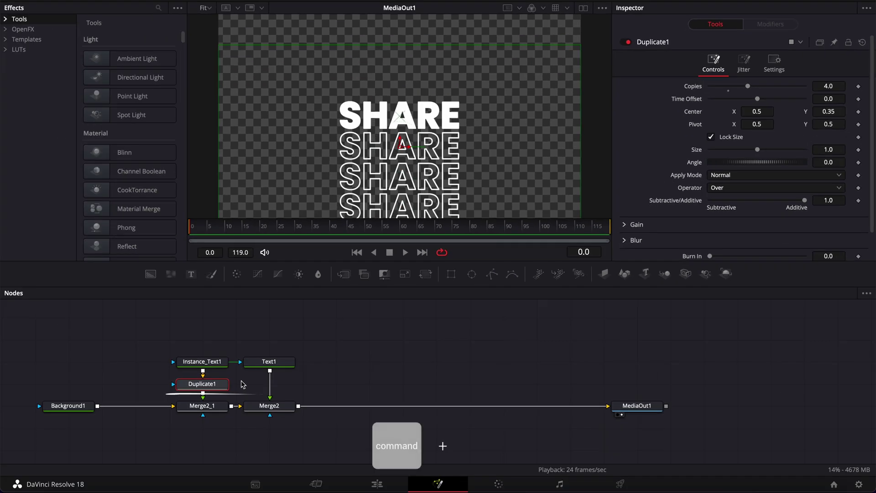
# - Paste an instance of Duplicate1 and wire it from Instance_Text1 into a new merge over Background1
pyautogui.press('super+c')
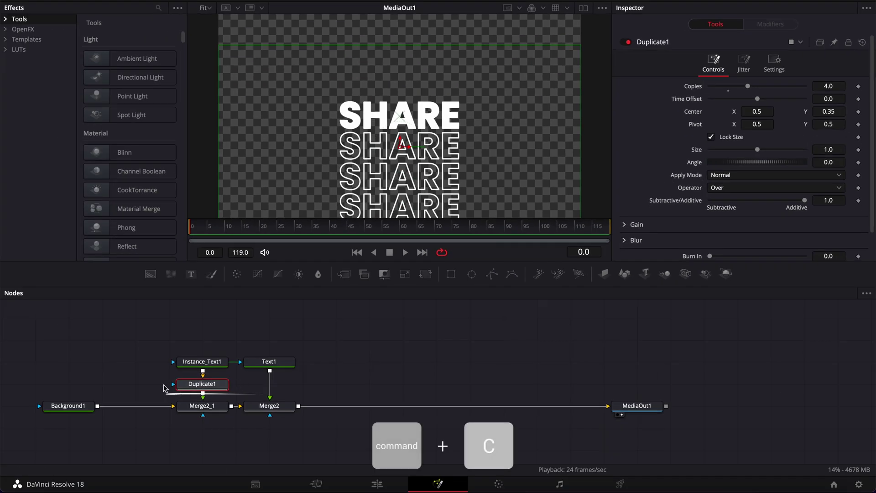
pyautogui.rightClick(133, 385)
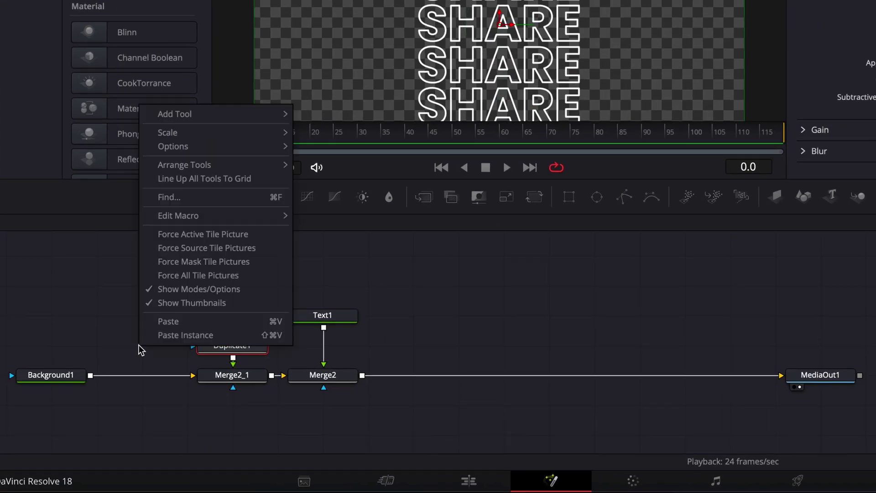
pyautogui.click(162, 336)
pyautogui.moveTo(233, 327); pyautogui.dragTo(137, 344)
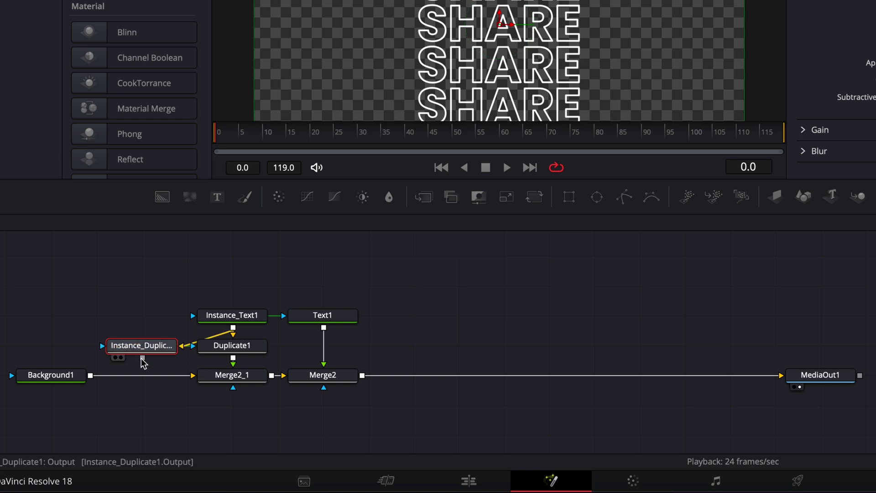
pyautogui.moveTo(147, 362); pyautogui.dragTo(93, 382)
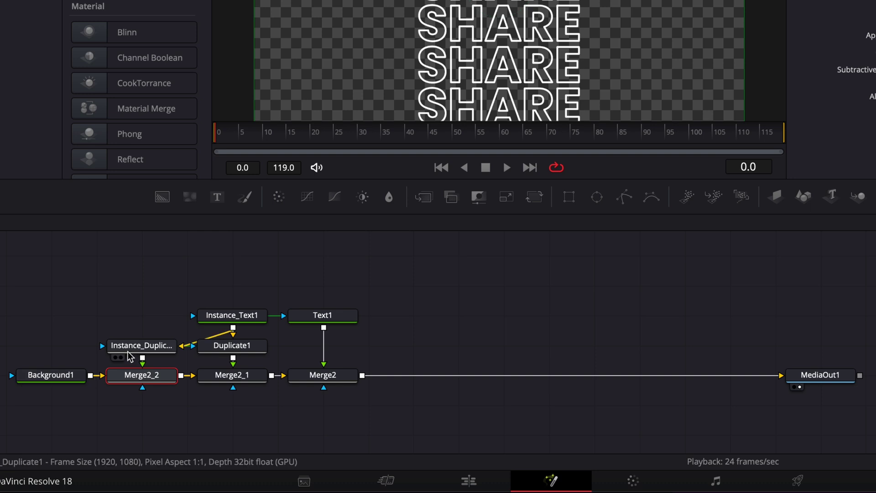
# - Deinstance the Center property of Instance_Duplicate1 and reset it to its default
pyautogui.click(143, 349)
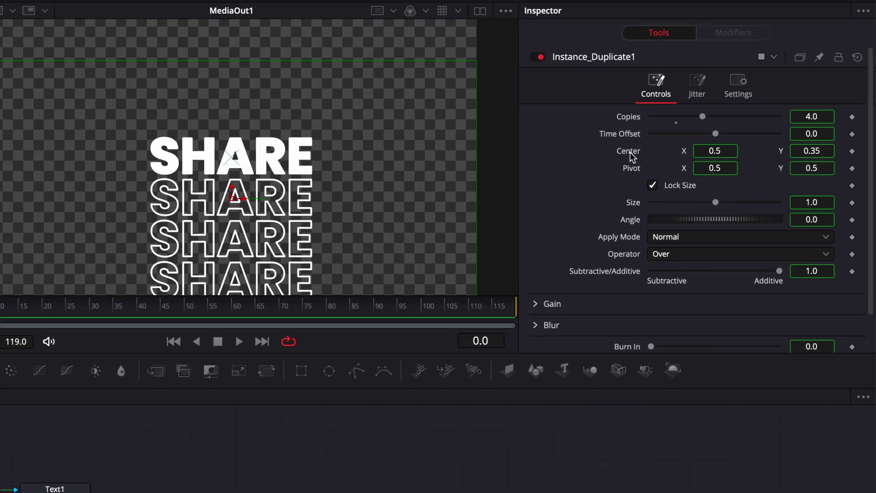
pyautogui.rightClick(631, 154)
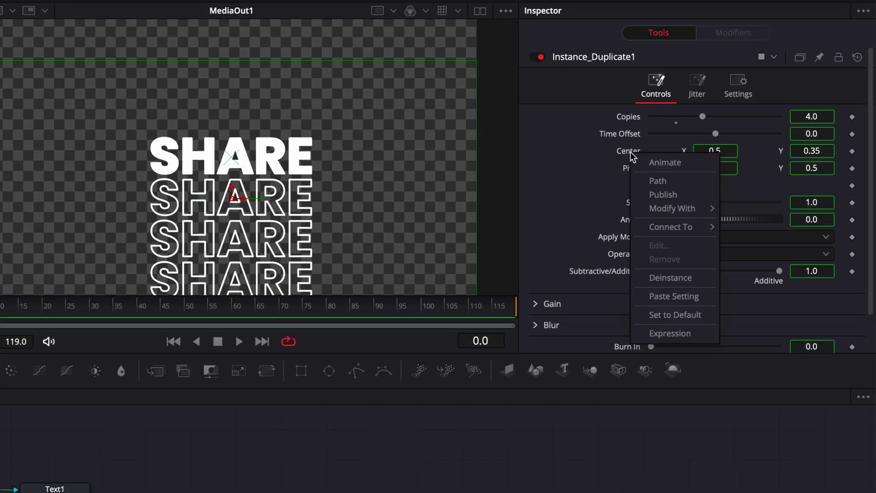
pyautogui.click(679, 279)
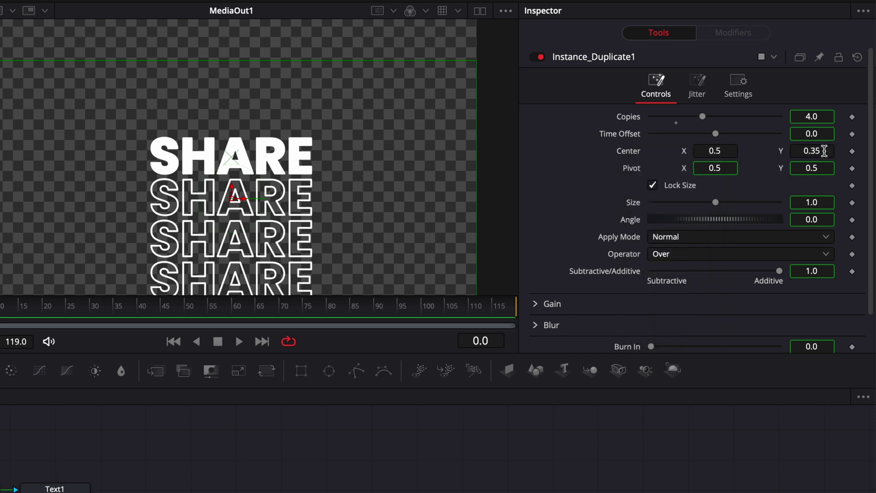
pyautogui.doubleClick(633, 153)
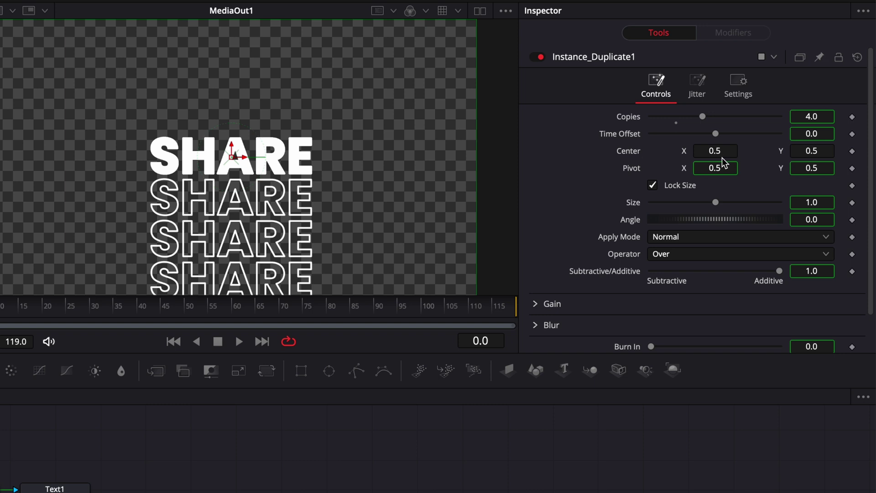
# - Set Instance_Duplicate1's Center Y to 0.65 so its outlined copies stack above the solid text
pyautogui.click(824, 154)
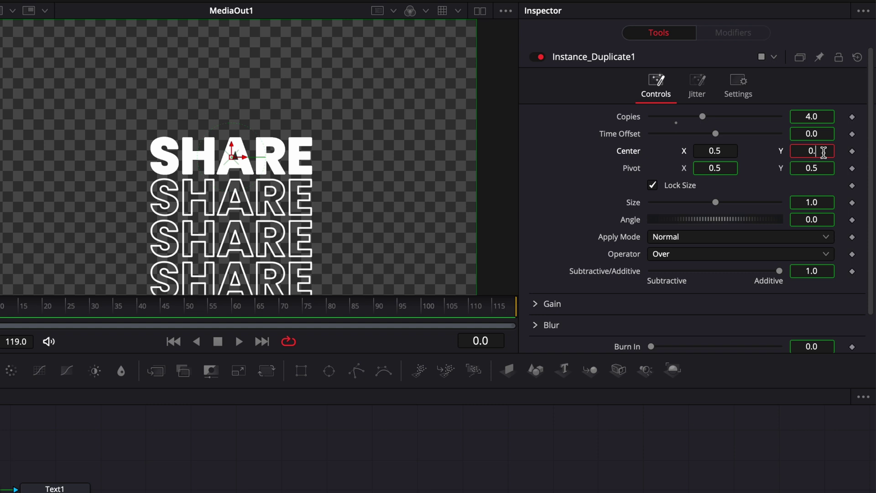
pyautogui.write('65')
pyautogui.press('Return')
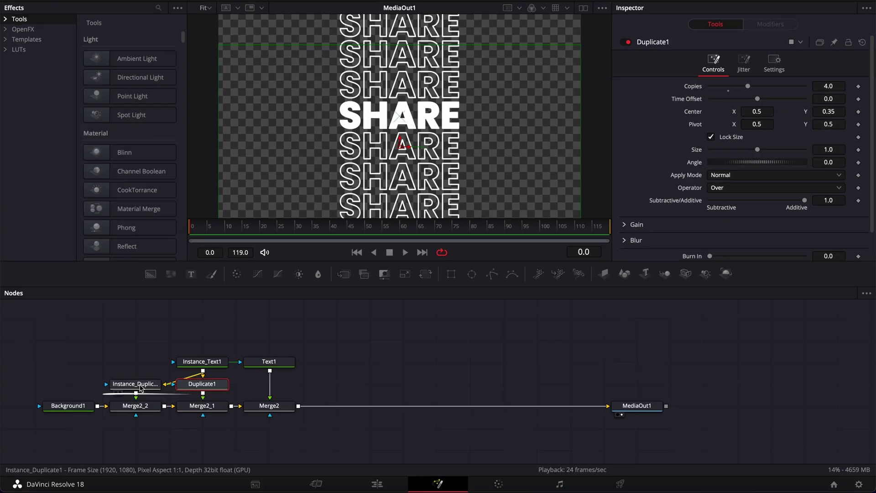
# - Try different Blend and Size values on Duplicate1 and restore both to 1.0
pyautogui.click(139, 386)
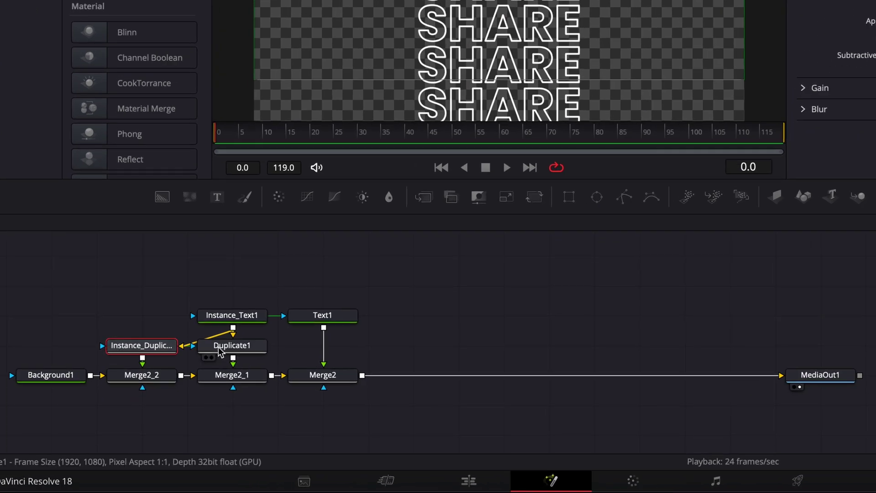
pyautogui.click(242, 350)
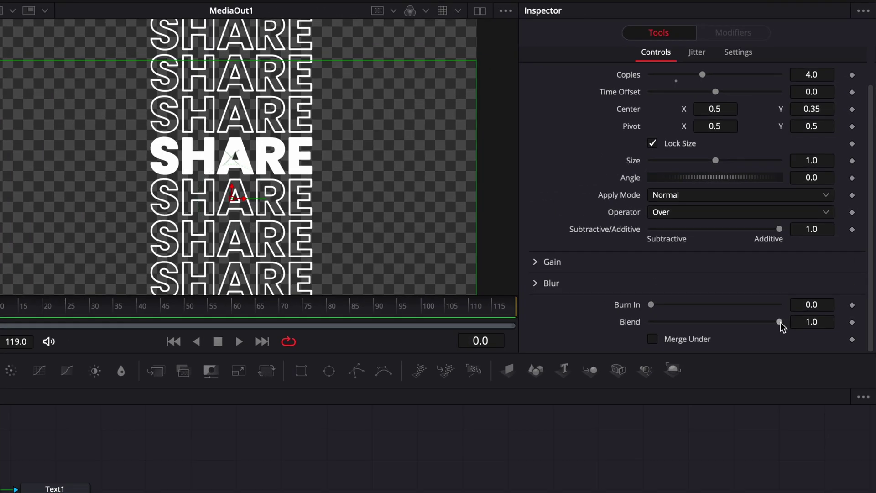
pyautogui.moveTo(805, 238); pyautogui.dragTo(743, 239)
pyautogui.moveTo(698, 323); pyautogui.dragTo(840, 338)
pyautogui.scroll(2, 710, 316)
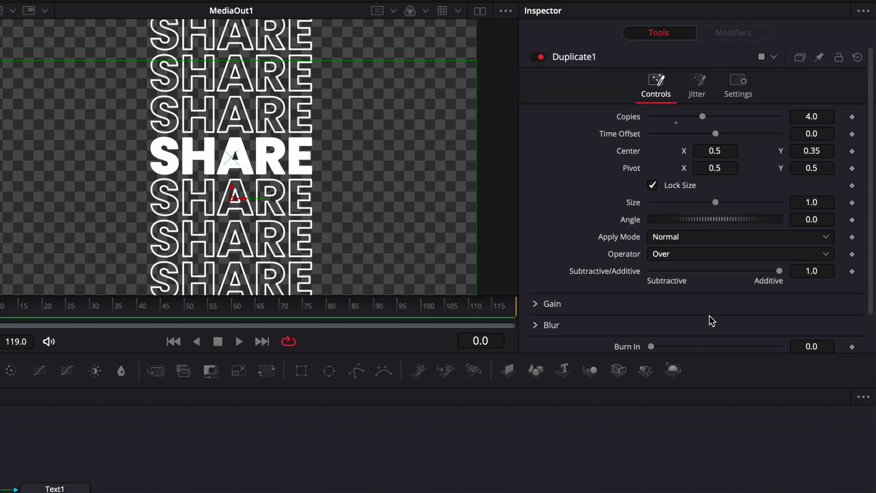
pyautogui.moveTo(718, 205); pyautogui.dragTo(701, 204)
pyautogui.doubleClick(635, 201)
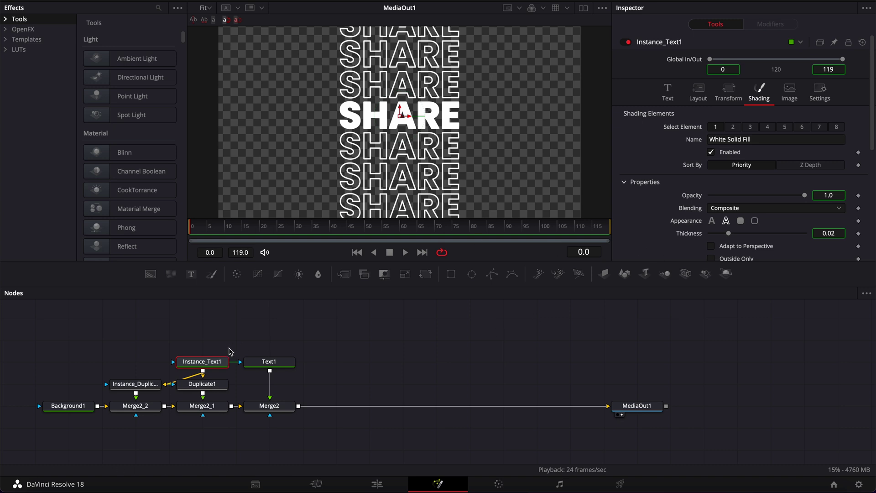
# - Set the outline thickness of Instance_Text1 to 0.01 in its shading properties
pyautogui.moveTo(203, 364)
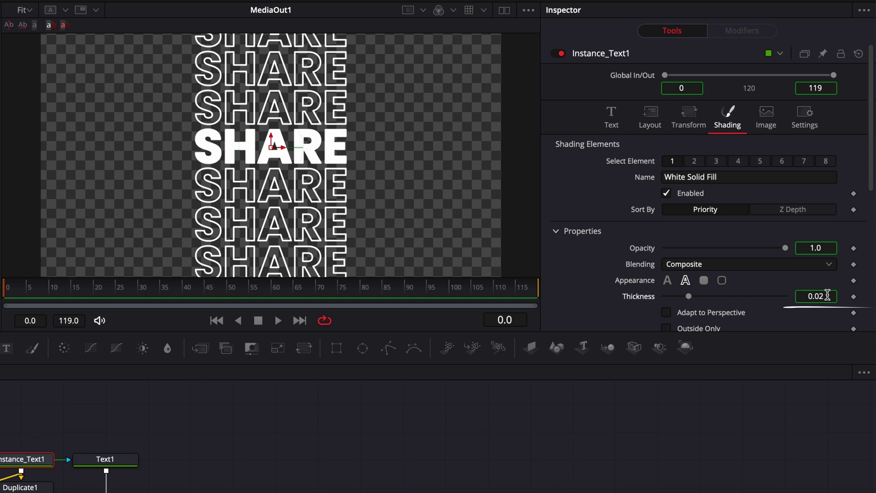
pyautogui.moveTo(827, 296); pyautogui.dragTo(808, 296)
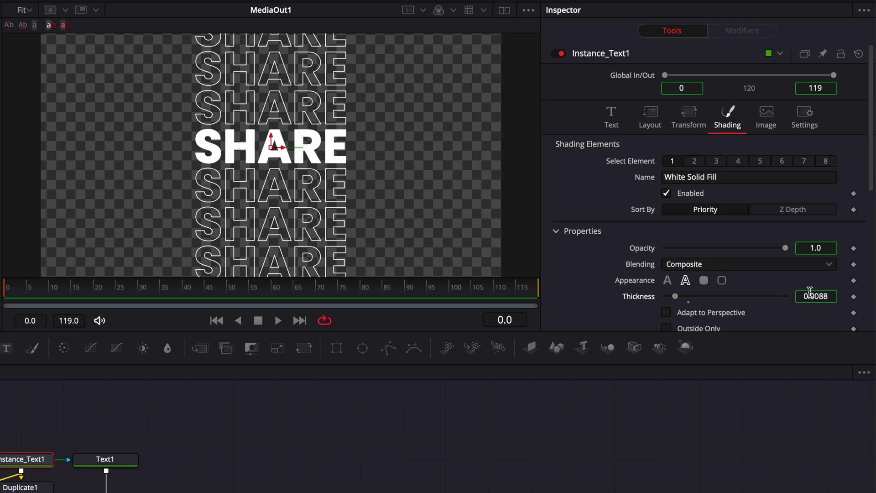
pyautogui.click(832, 297)
pyautogui.press('BackSpace')
pyautogui.press('Return')
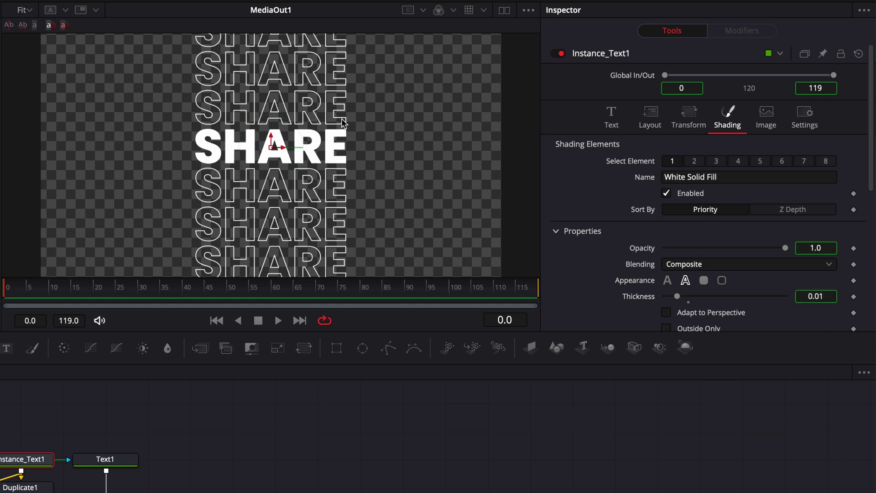
# - Anchor the SHARE text horizontally to its left edge and place the stack near the left side of the frame
pyautogui.moveTo(278, 148); pyautogui.dragTo(160, 142)
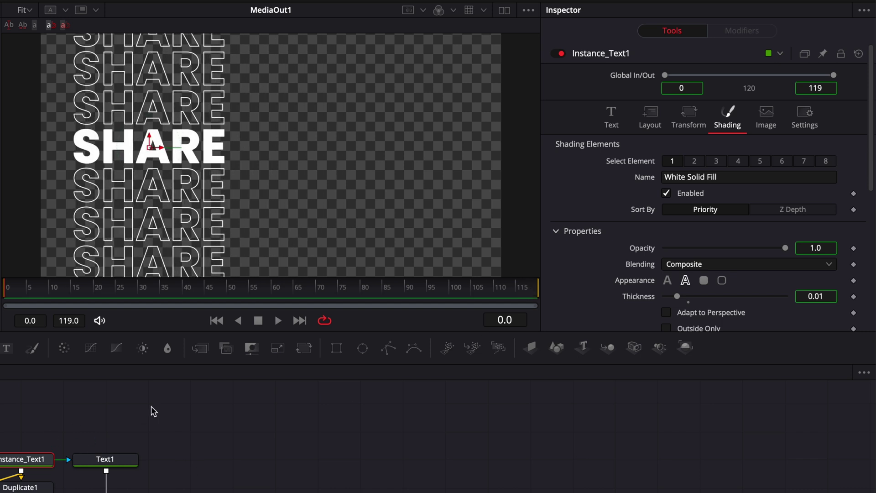
pyautogui.click(612, 118)
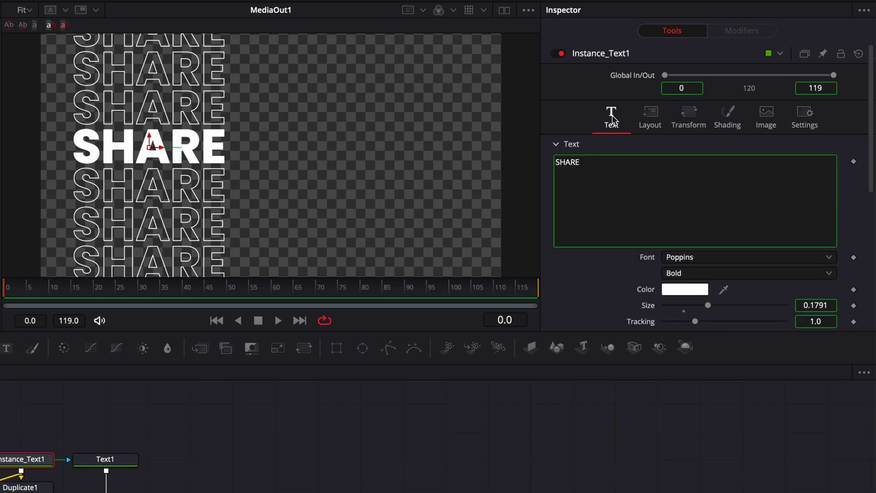
pyautogui.scroll(-5, 617, 162)
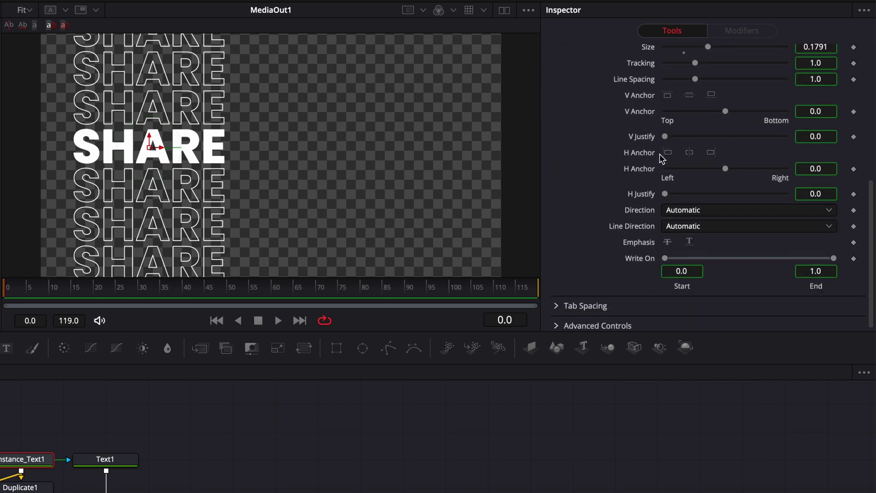
pyautogui.click(668, 153)
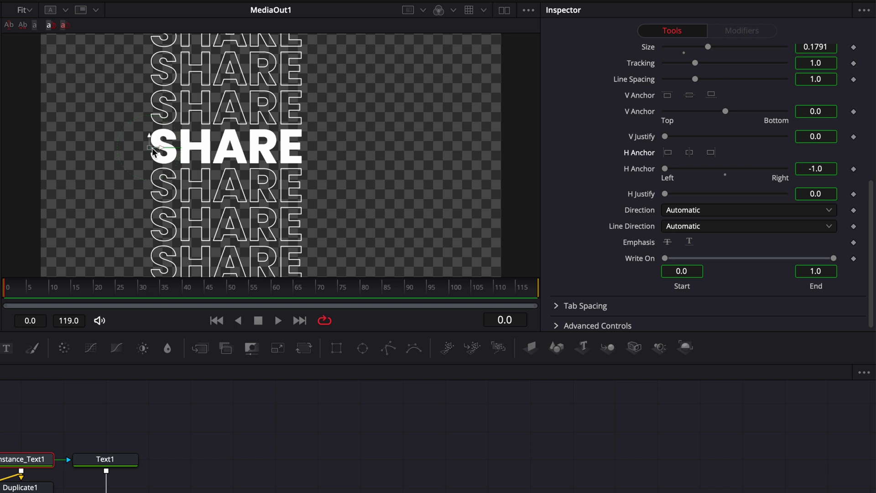
pyautogui.moveTo(161, 150); pyautogui.dragTo(81, 149)
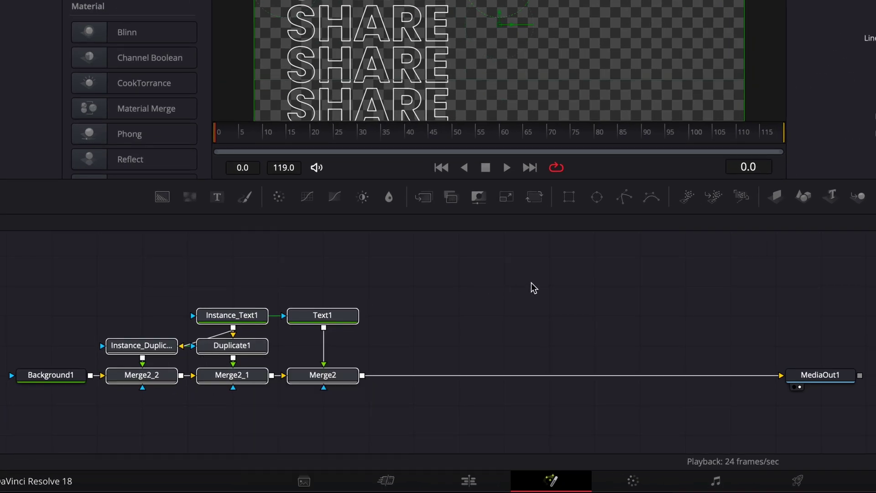
# - Copy the group of Text, Duplicate and Merge nodes and paste two copies of it above the main node chain
pyautogui.hscroll(3, 531, 283)
pyautogui.scroll(2, 532, 283)
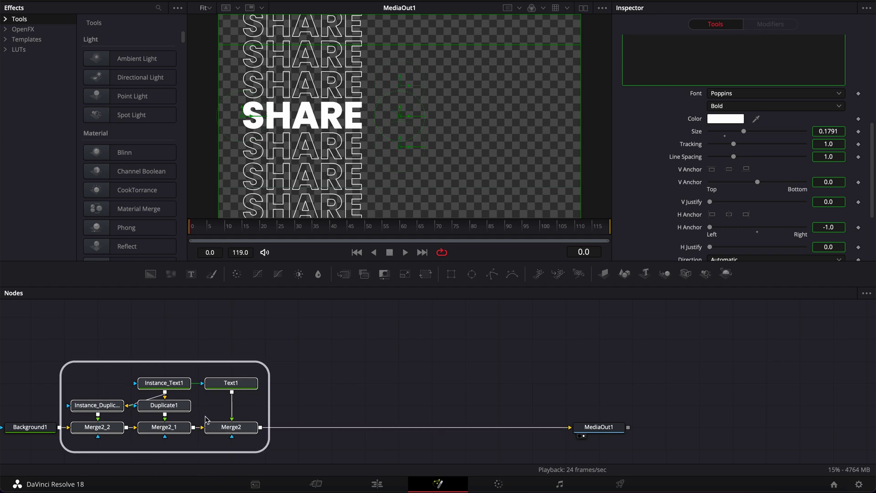
pyautogui.click(228, 423)
pyautogui.press('super+c')
pyautogui.click(429, 337)
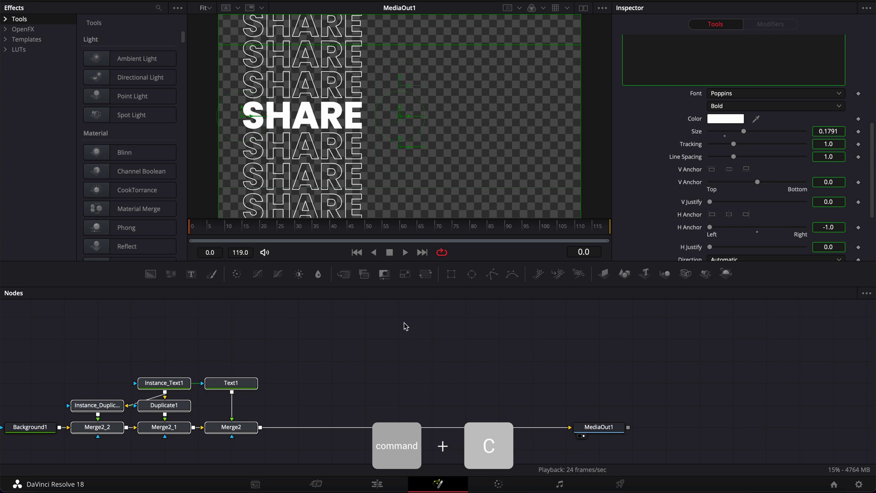
pyautogui.scroll(3, 406, 326)
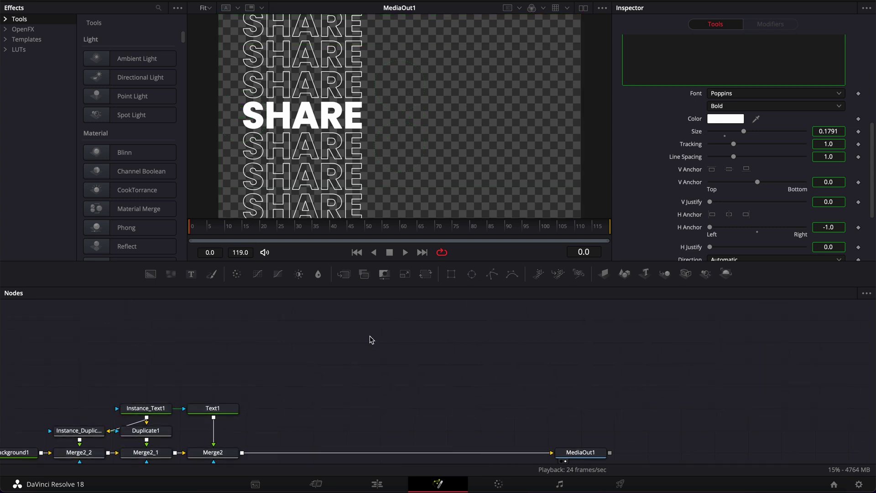
pyautogui.press('super+v')
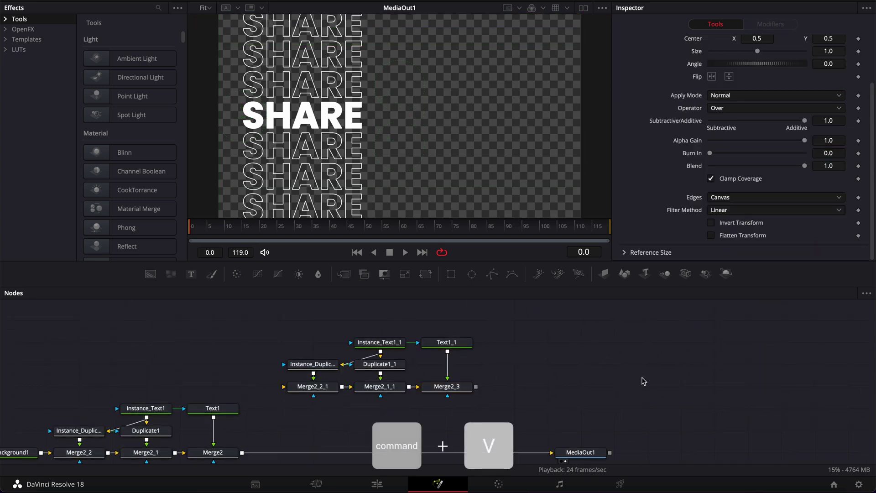
pyautogui.press('super+v')
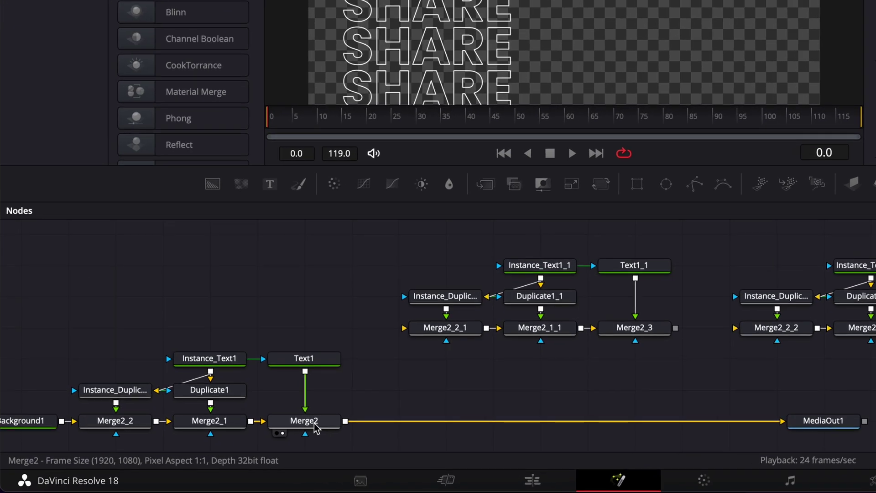
# - Add a Brightness / Contrast node directly after Merge2
pyautogui.click(223, 445)
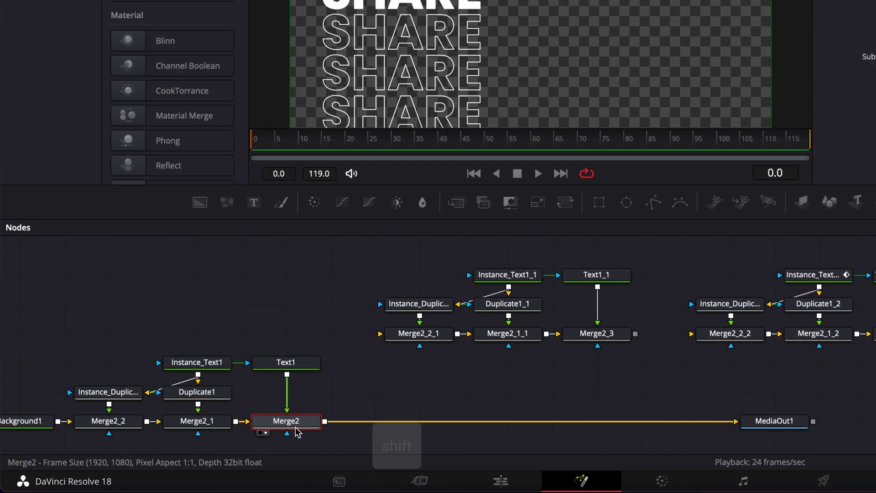
pyautogui.hotkey('shift', 'space')
pyautogui.write('bri')
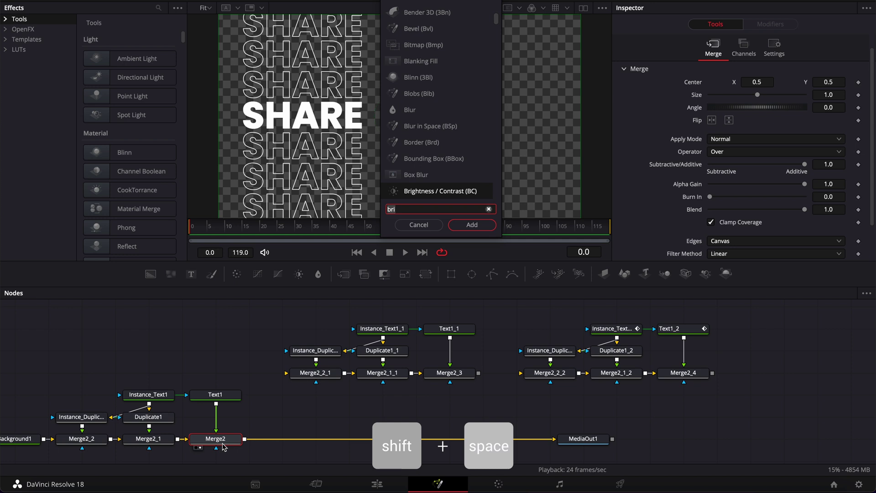
pyautogui.press('Return')
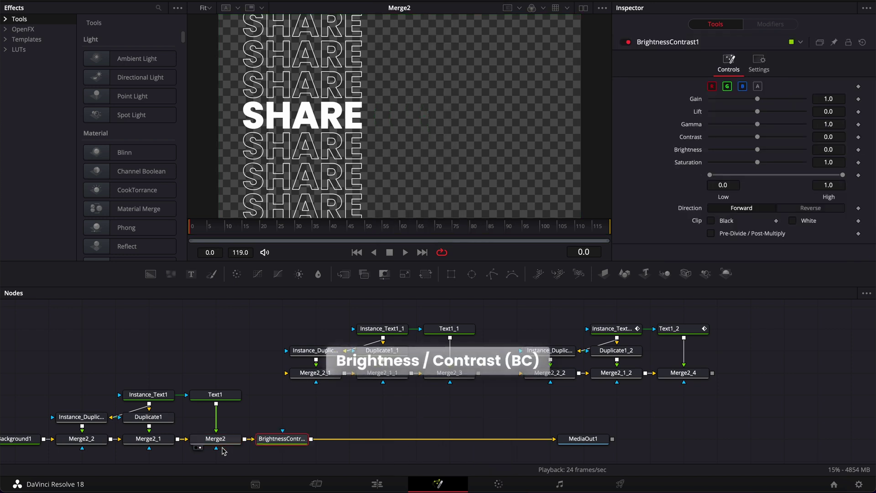
# - Add a Transform node between BrightnessContrast1 and MediaOut1
pyautogui.hotkey('shift', 'space')
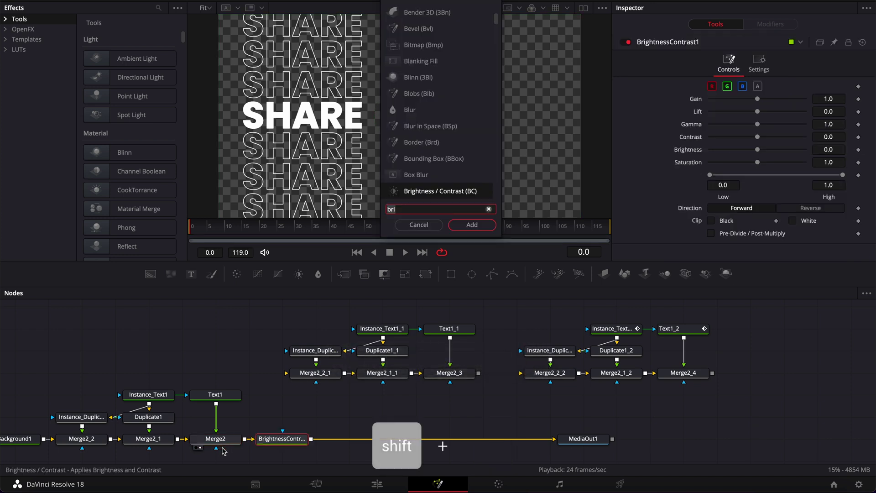
pyautogui.write('tra')
pyautogui.press('Down')
pyautogui.press('Down')
pyautogui.press('Return')
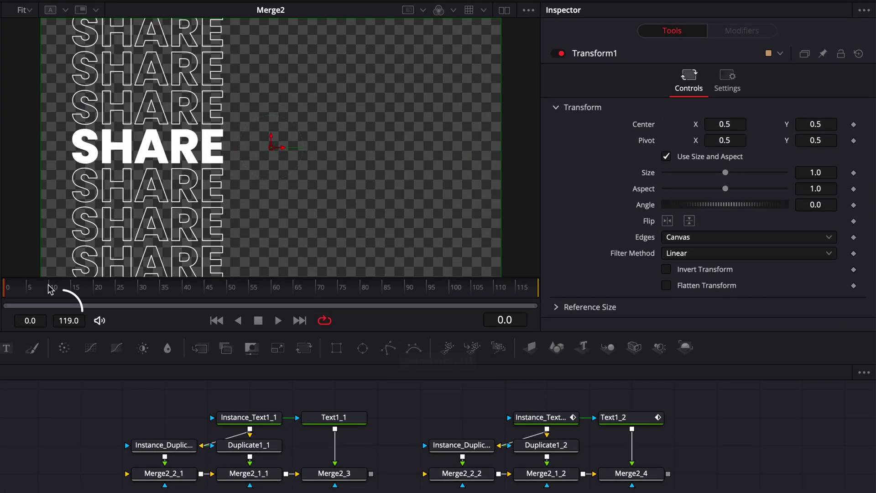
# - Animate Transform1's Center X from about 0.73 at frame 0 to 0.5 at frame 12 so the title slides in leftward
pyautogui.moveTo(50, 289); pyautogui.dragTo(59, 289)
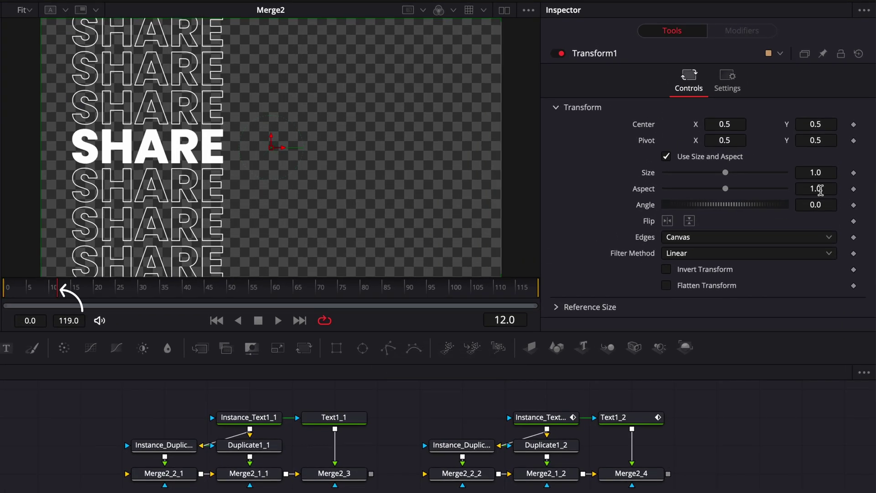
pyautogui.click(854, 124)
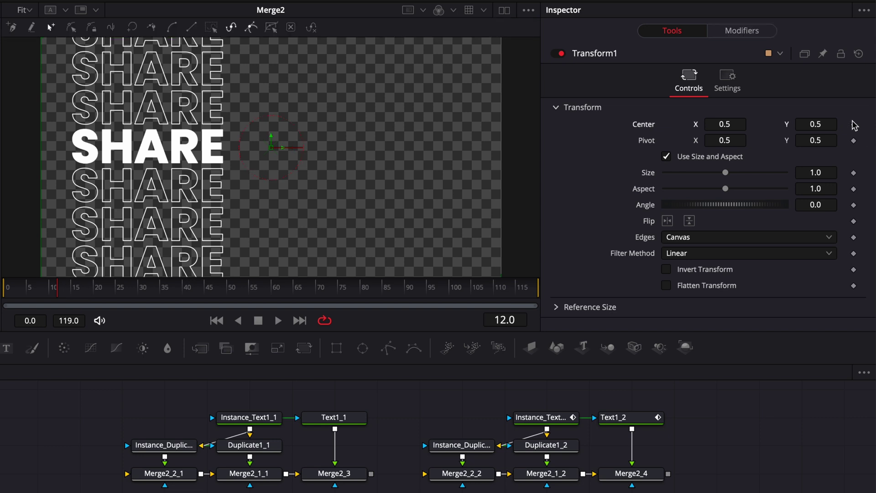
pyautogui.moveTo(53, 292); pyautogui.dragTo(7, 294)
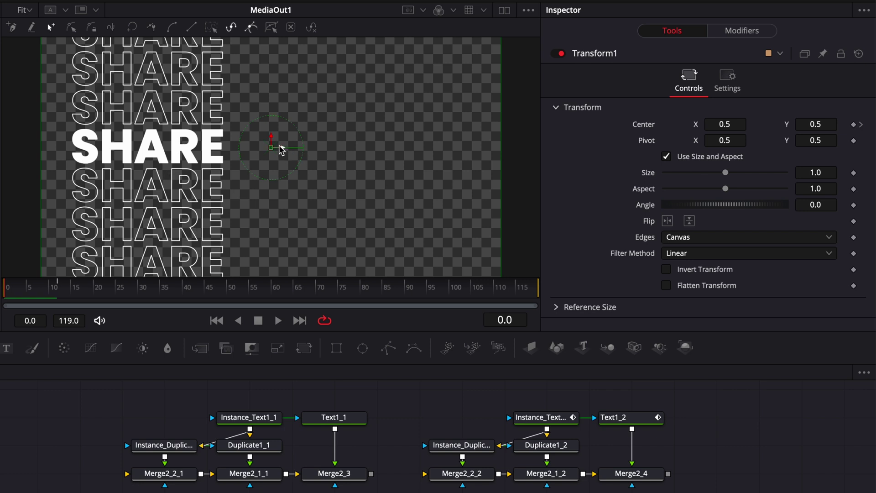
pyautogui.moveTo(280, 148); pyautogui.dragTo(386, 149)
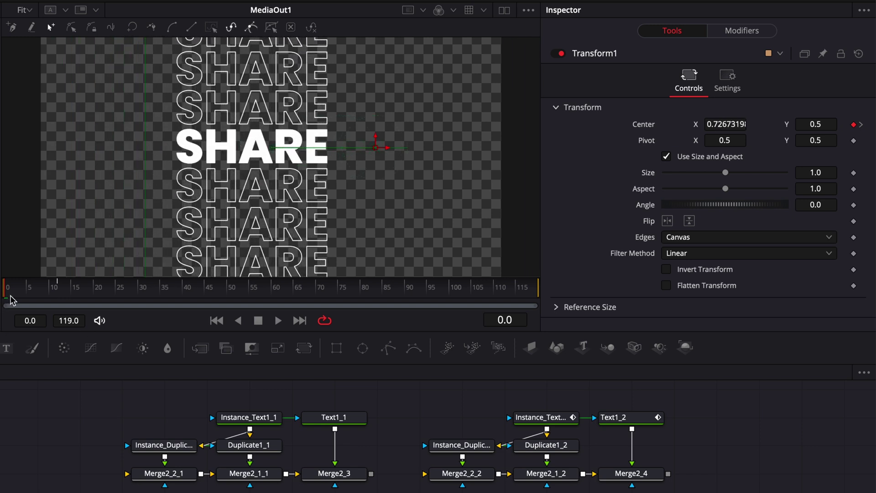
pyautogui.moveTo(11, 296); pyautogui.dragTo(62, 301)
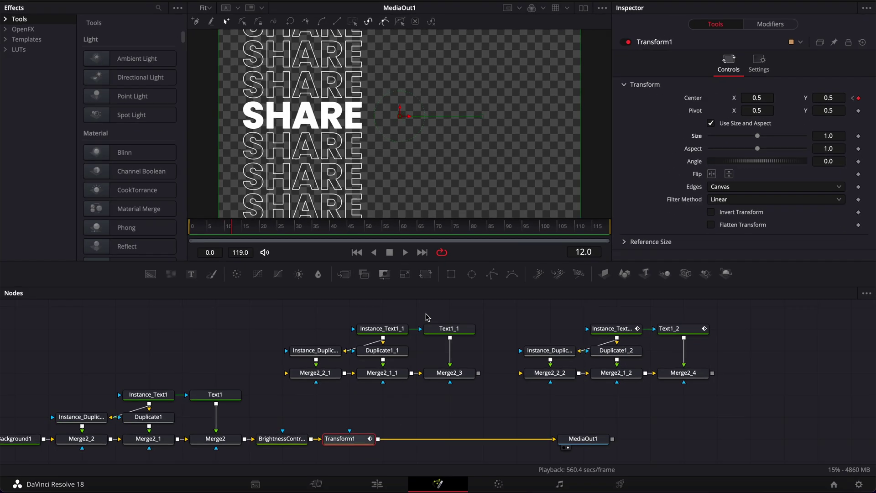
# - Enable the alpha channel in BrightnessContrast1, keyframe Gain from 0 at frame 0 to 1.0 at frame 12, and play the fade-in
pyautogui.click(278, 438)
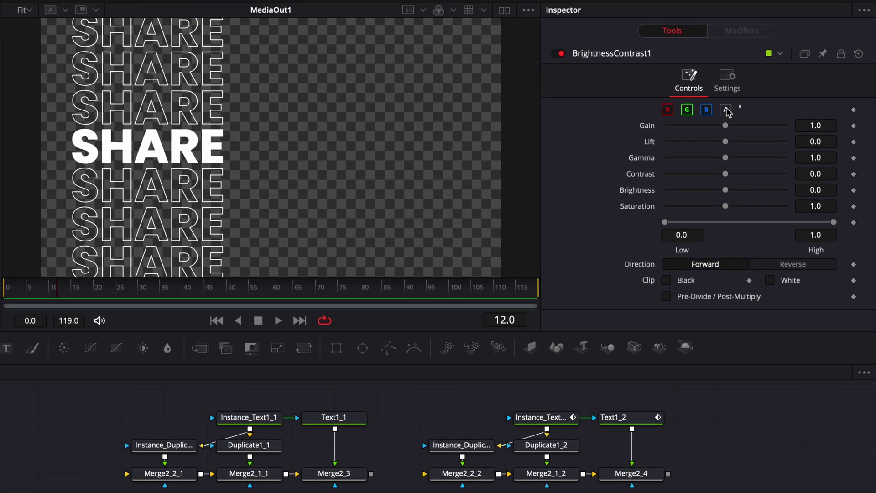
pyautogui.click(757, 86)
pyautogui.click(854, 126)
pyautogui.moveTo(26, 293); pyautogui.dragTo(6, 291)
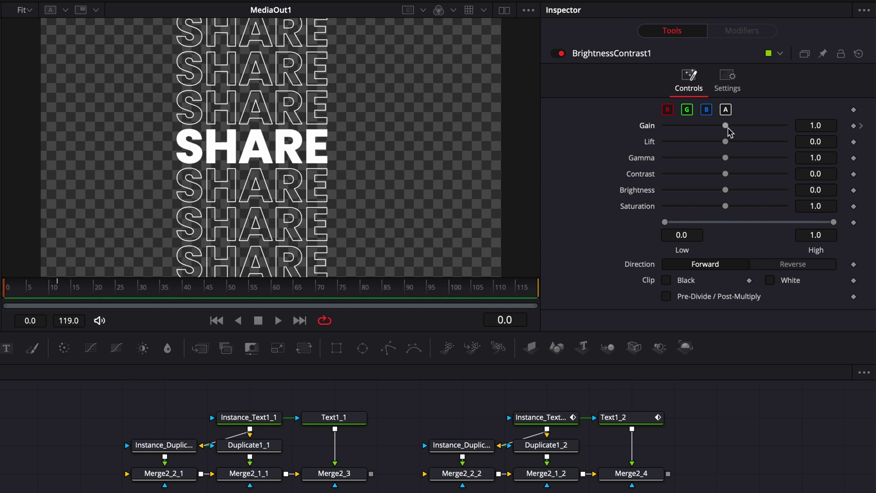
pyautogui.moveTo(726, 126); pyautogui.dragTo(602, 127)
pyautogui.press('space')
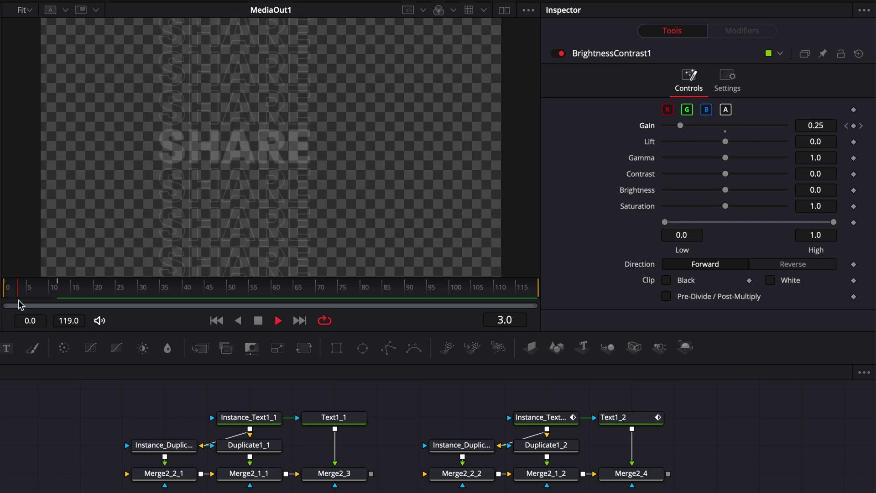
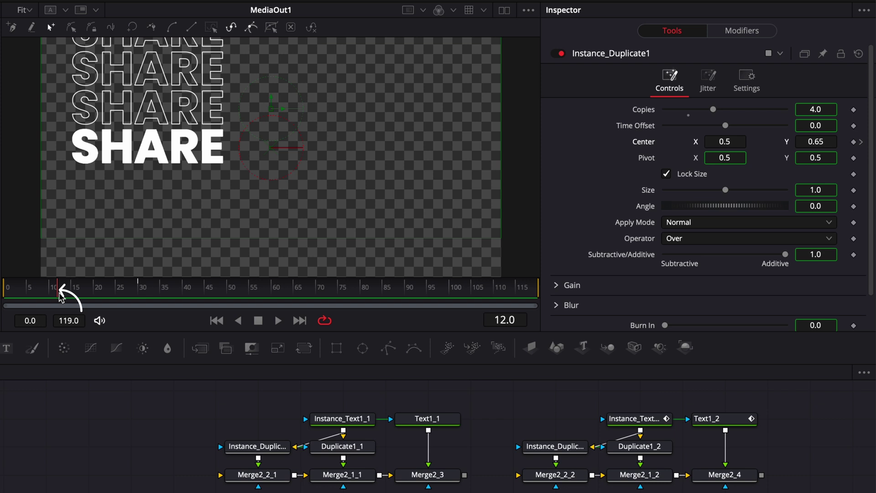
# - Change Instance_Duplicate1's Center Y keyframe value at frame 12 and play the animation from the start
pyautogui.click(826, 142)
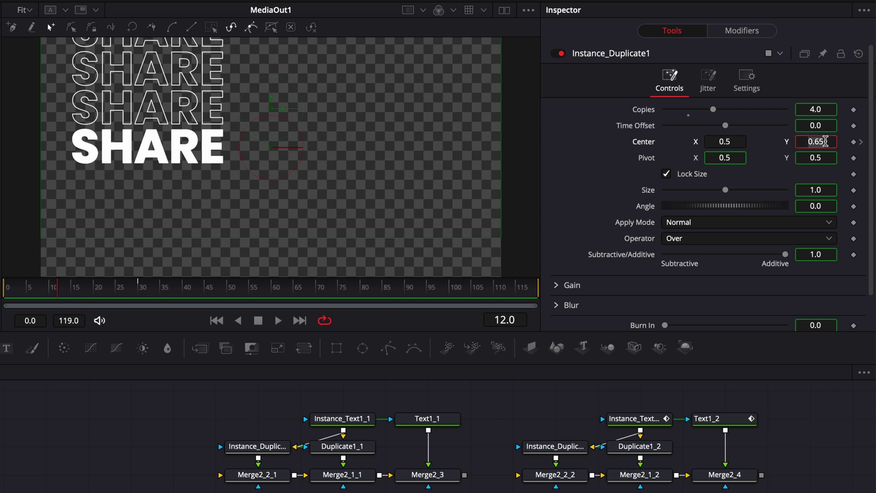
pyautogui.click(8, 292)
pyautogui.press('space')
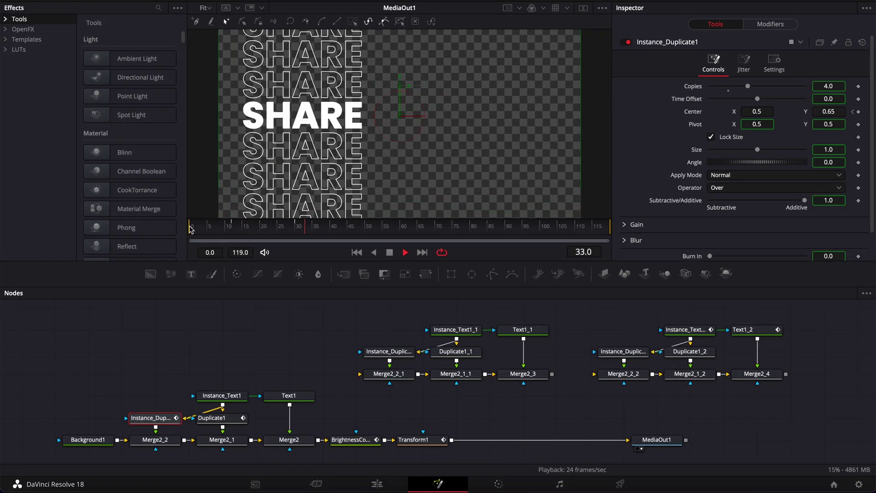
# - Stop playback and make the Spline editor show only the selected tool's curves
pyautogui.press('space')
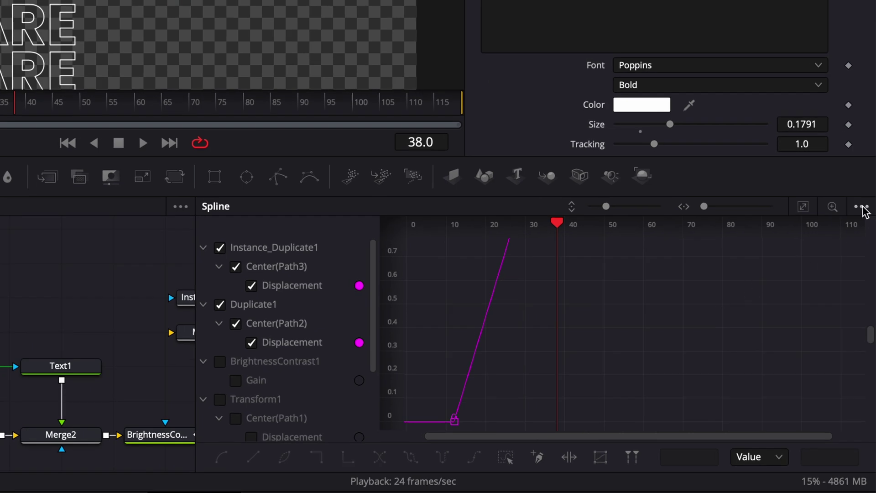
pyautogui.click(862, 208)
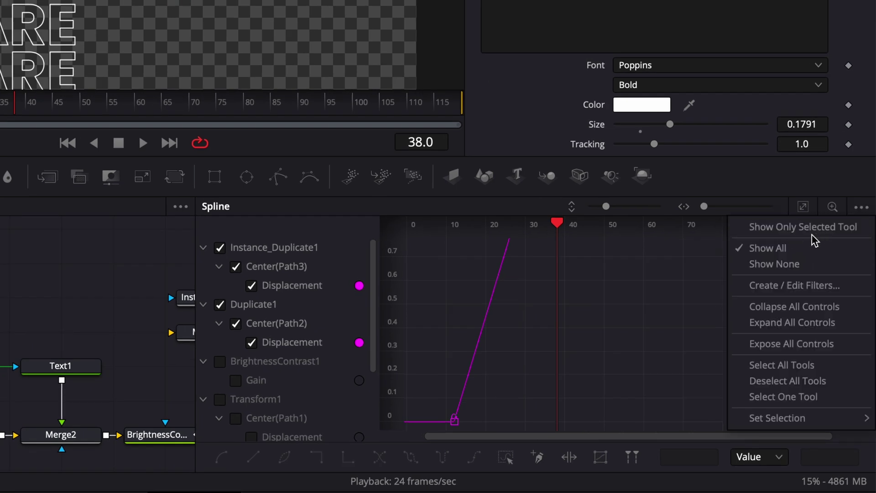
pyautogui.click(851, 231)
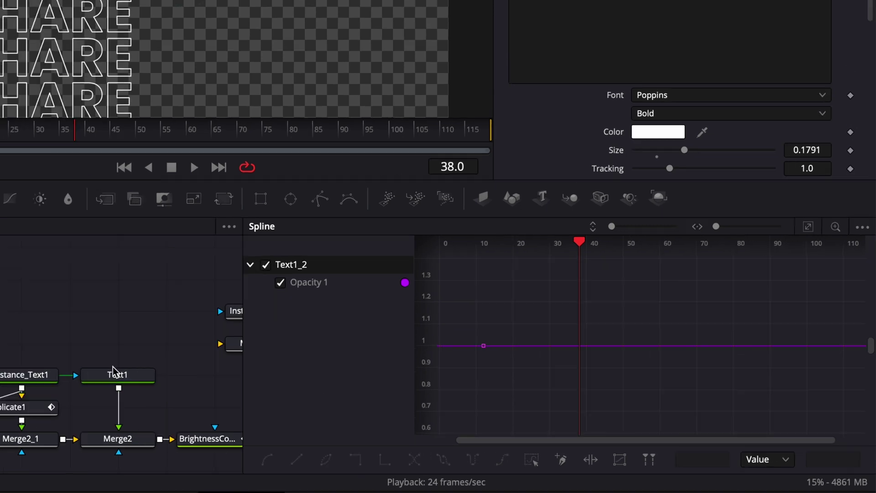
pyautogui.hscroll(5, 113, 366)
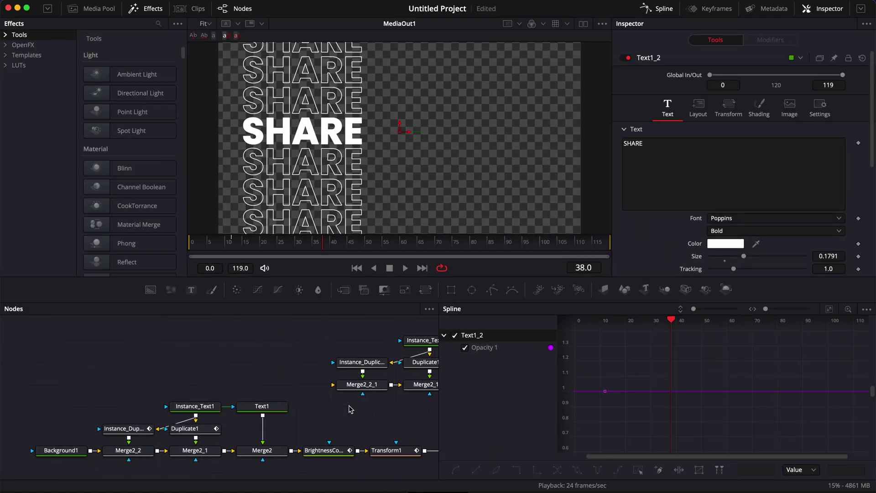
pyautogui.rightClick(350, 409)
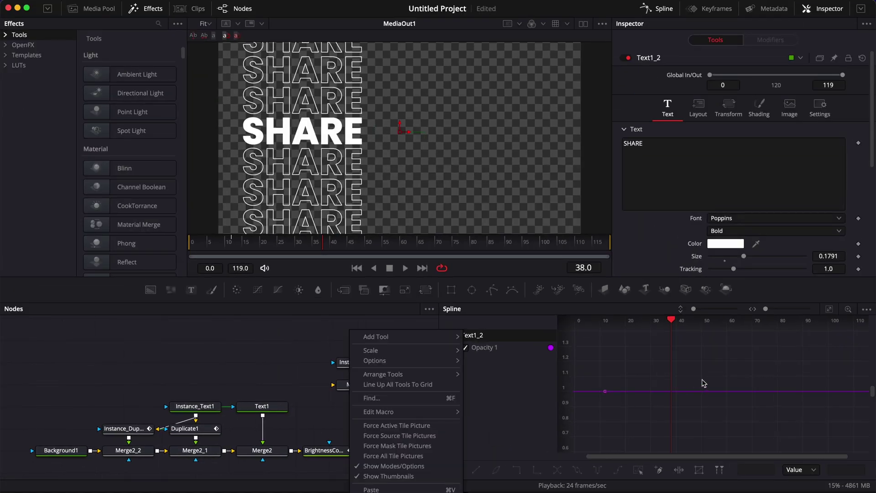
pyautogui.click(321, 422)
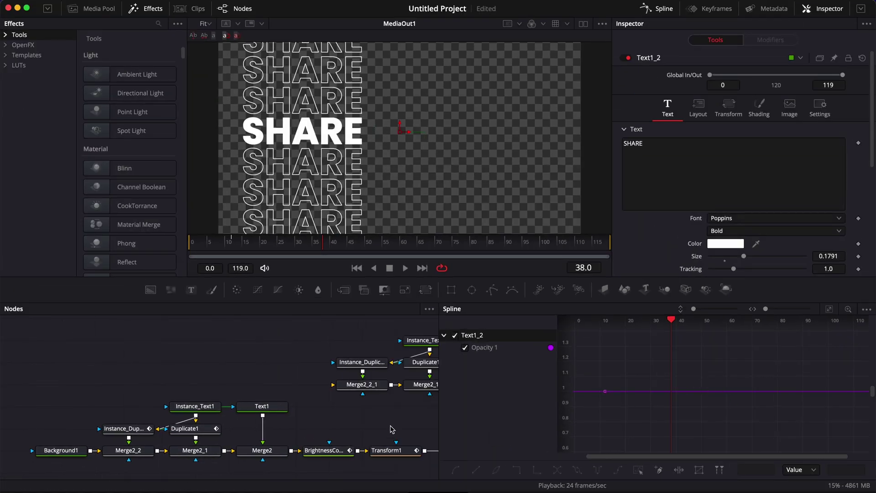
# - Show the curves of Transform1, Duplicate1 and Instance_Duplicate1 together in the Spline editor and fit them to the view
pyautogui.click(389, 451)
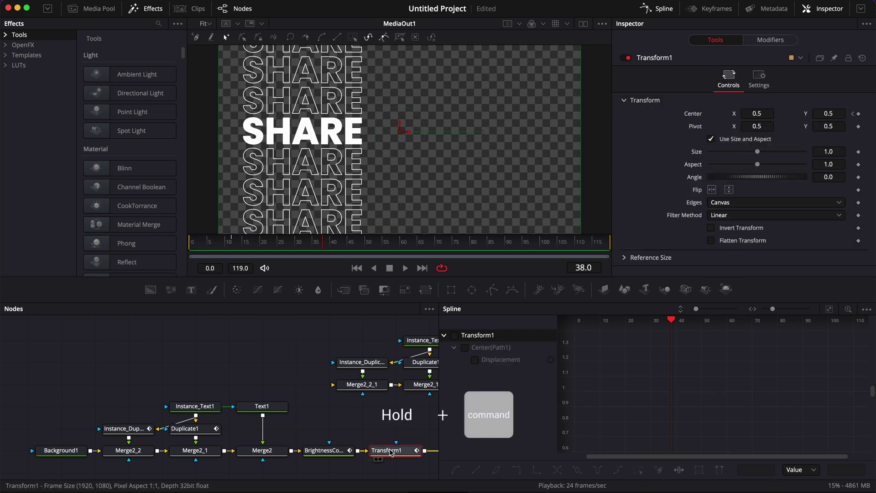
pyautogui.keyDown('super'); pyautogui.click(196, 432); pyautogui.keyUp('super')
pyautogui.keyDown('super'); pyautogui.click(128, 431); pyautogui.keyUp('super')
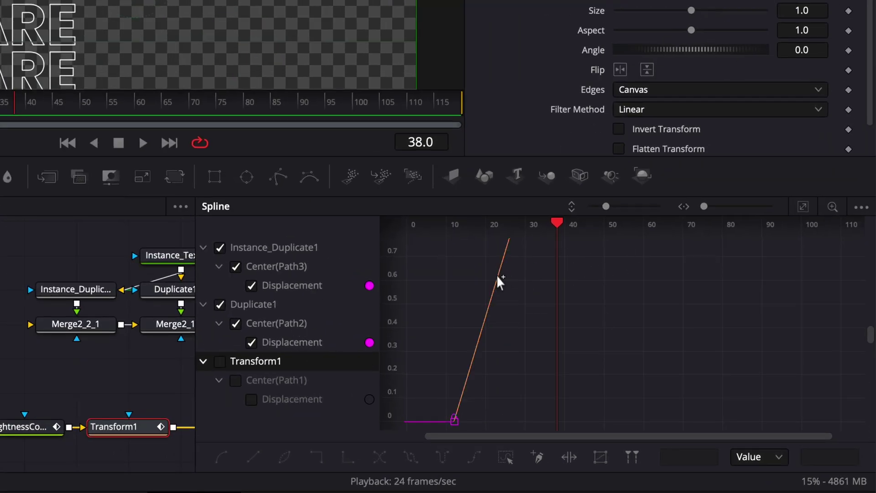
pyautogui.click(220, 363)
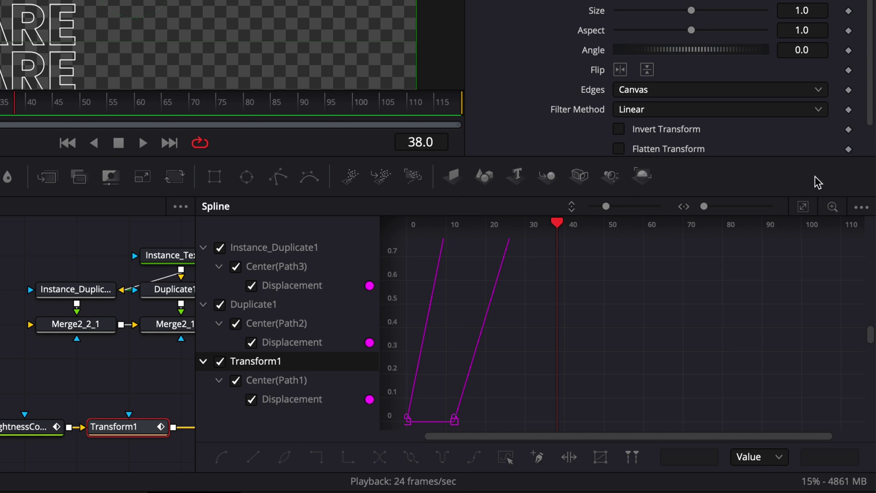
pyautogui.click(803, 206)
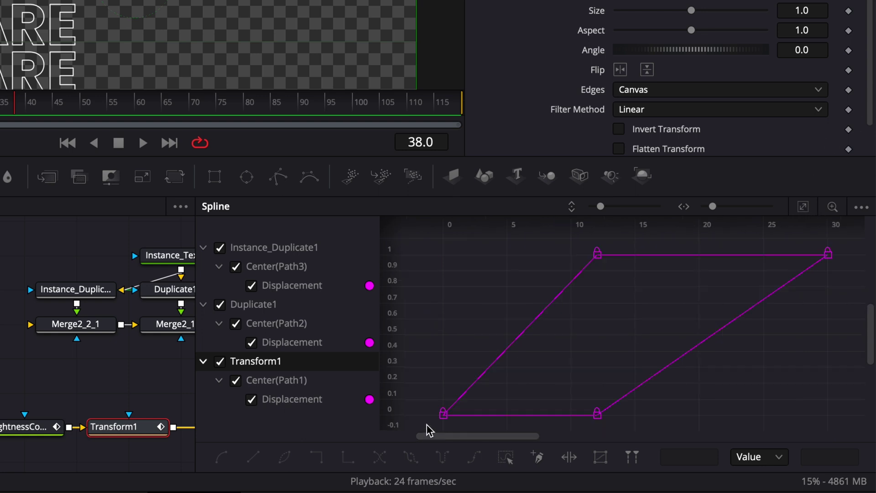
# - Smooth all keyframes of the displayed displacement curves, set Ease In to 100, and play back the animation
pyautogui.moveTo(429, 429); pyautogui.dragTo(843, 235)
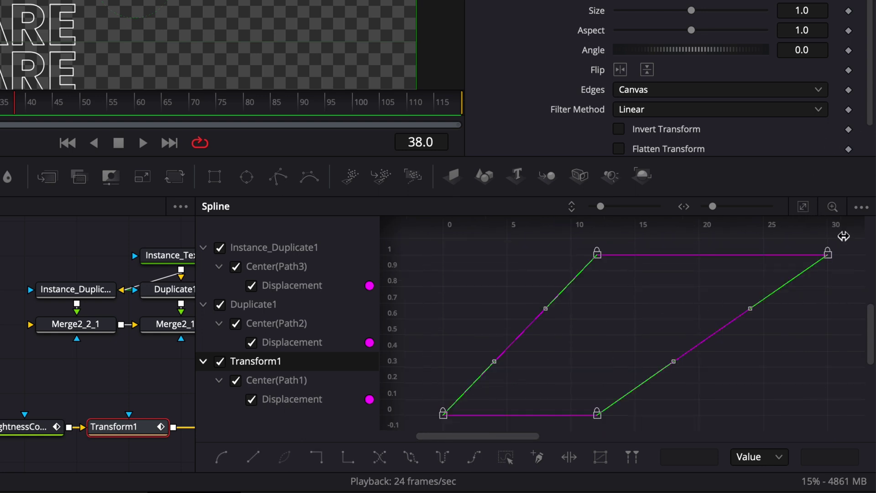
pyautogui.press('s')
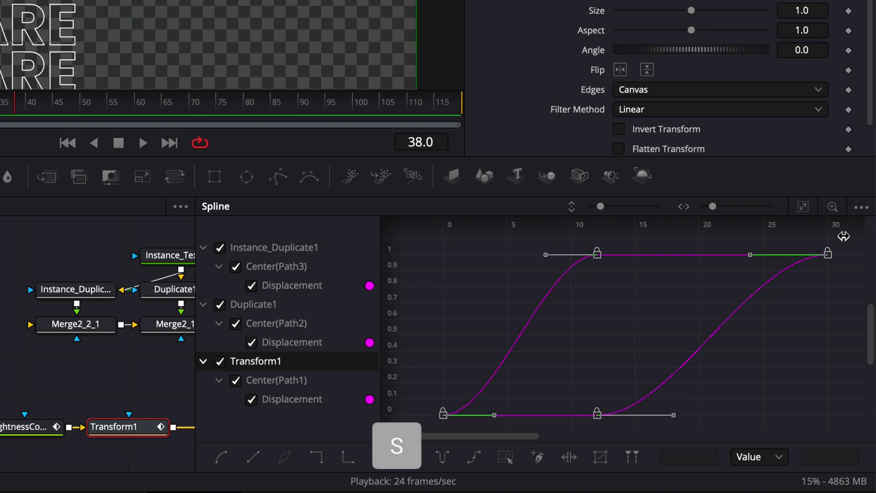
pyautogui.press('t')
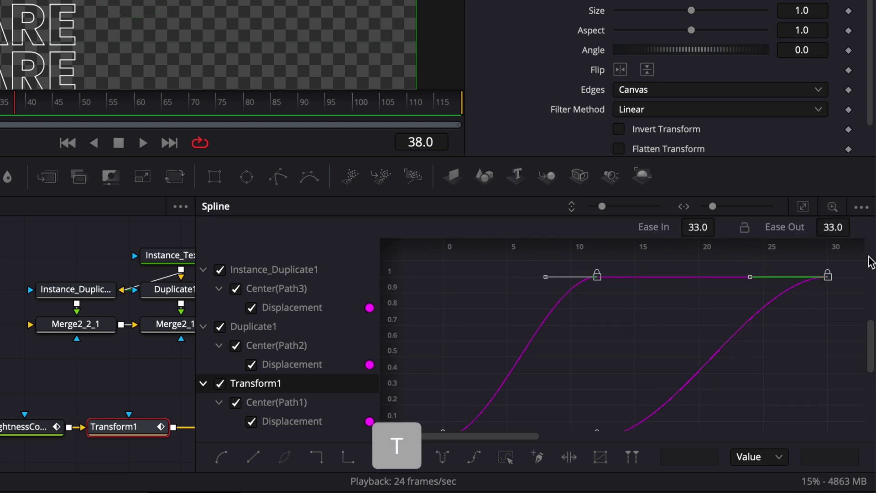
pyautogui.moveTo(710, 227); pyautogui.dragTo(719, 224)
pyautogui.press('space')
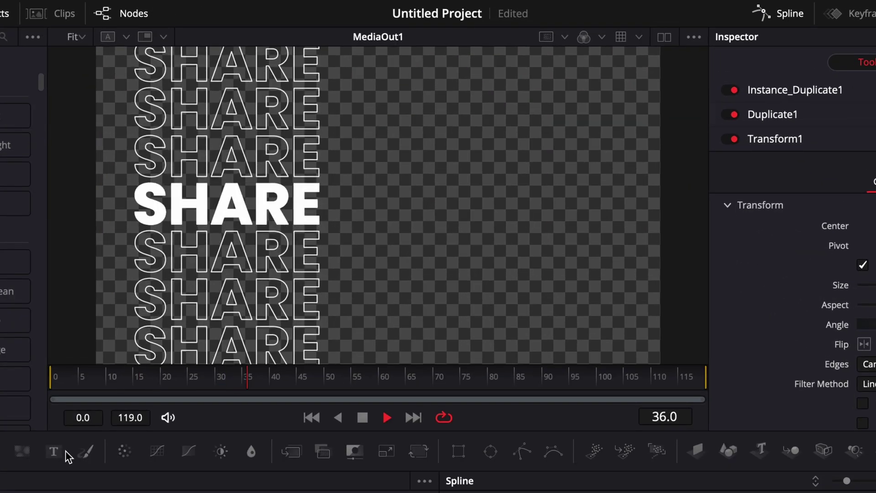
pyautogui.press('space')
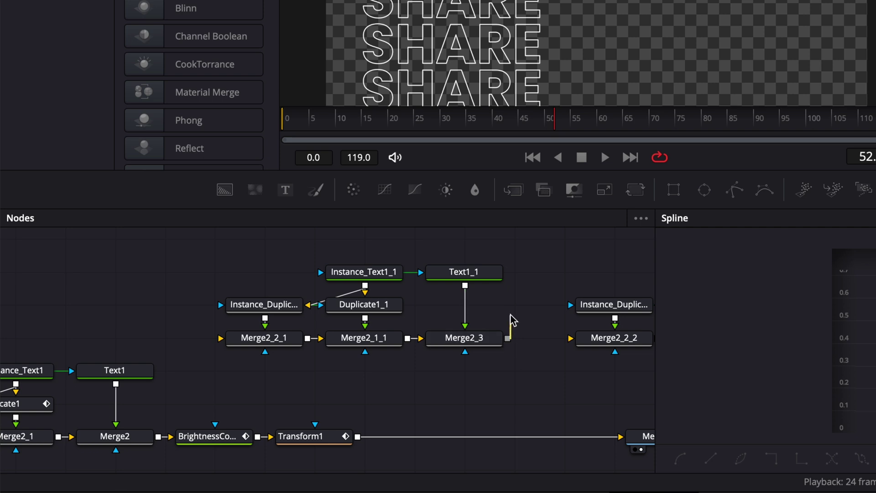
# - Merge Merge2_3's output into the connection between Transform1 and MediaOut1, and connect Background1 to Merge2_2_1's background input
pyautogui.moveTo(340, 389); pyautogui.dragTo(344, 436)
pyautogui.moveTo(512, 410); pyautogui.dragTo(357, 437)
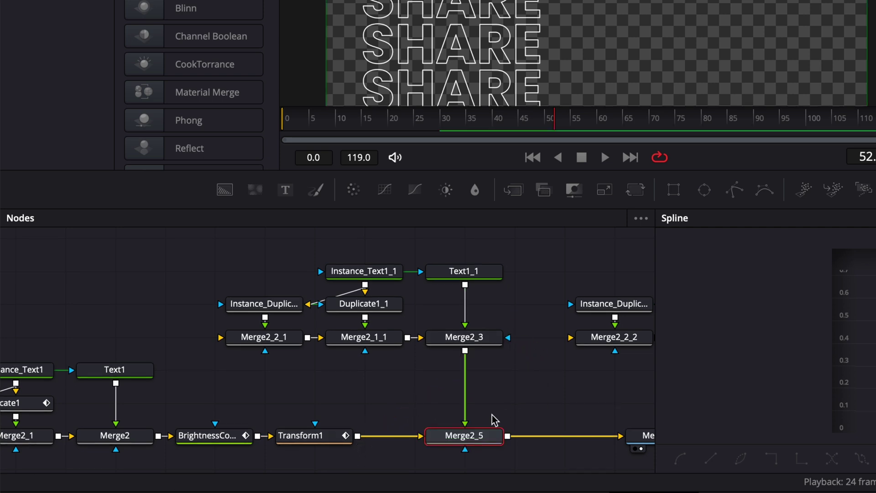
pyautogui.hscroll(-5, 419, 409)
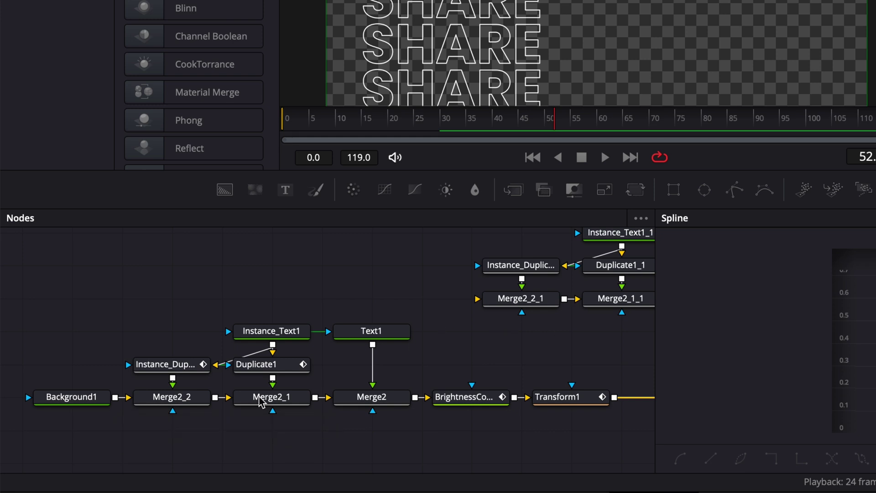
pyautogui.moveTo(116, 398); pyautogui.dragTo(483, 303)
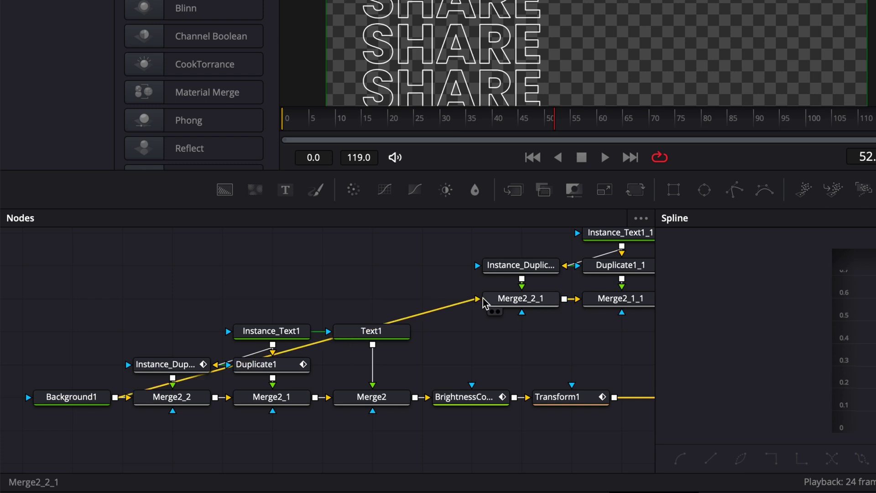
pyautogui.hscroll(2, 484, 302)
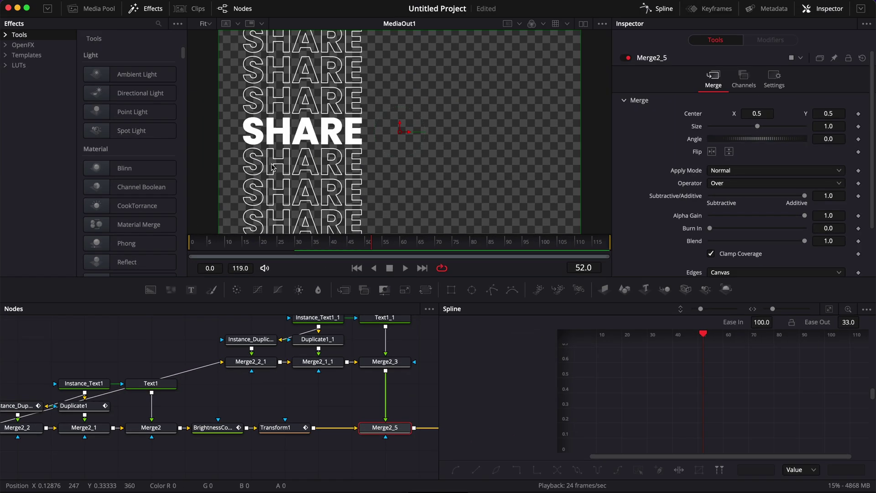
# - Change the text of the Text1_1 node to LIKE
pyautogui.click(197, 337)
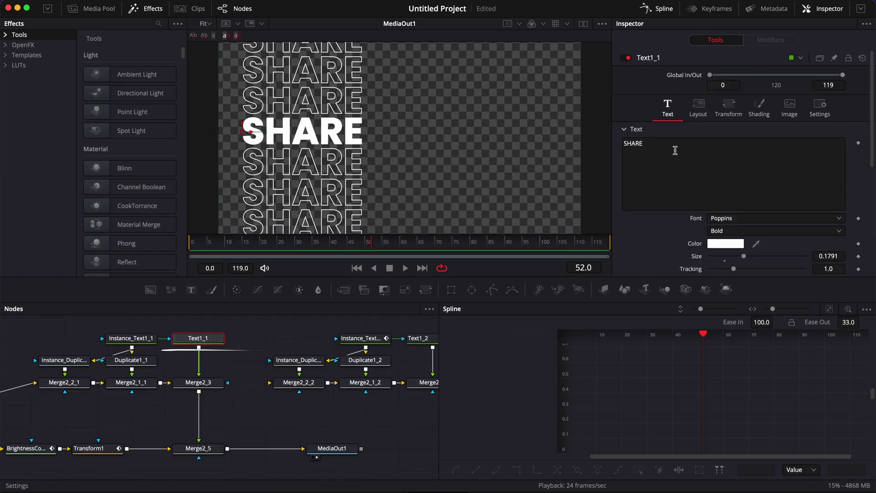
pyautogui.hotkey('ctrl', 'a')
pyautogui.write('L')
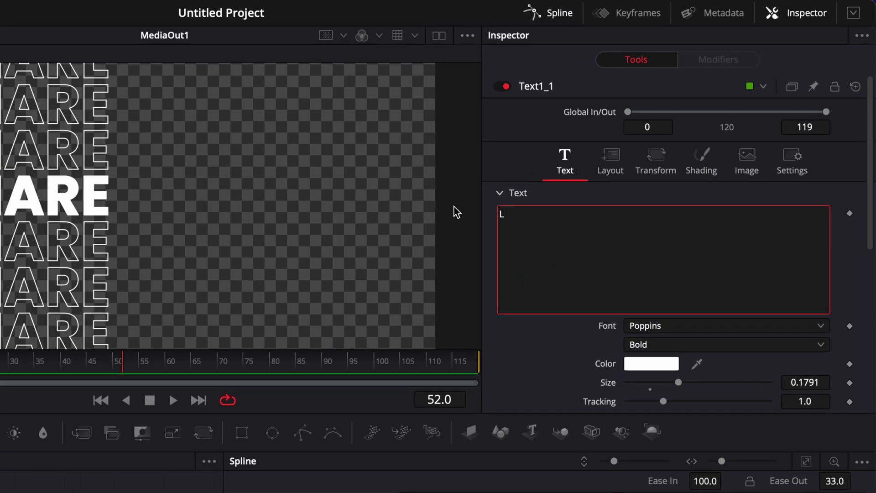
pyautogui.write('IKE')
# - Add a Transform node after Merge2_3 and test moving the LIKE title vertically in the viewer
pyautogui.click(213, 383)
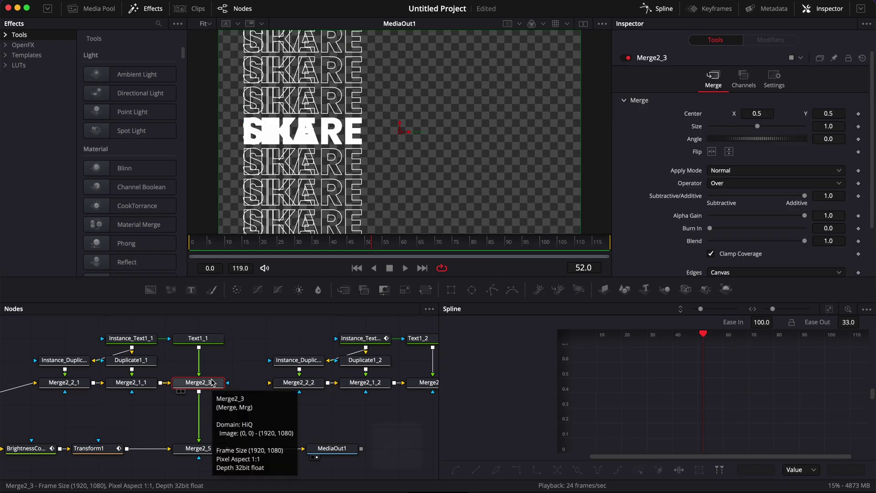
pyautogui.hotkey('shift', 'space')
pyautogui.write('tran')
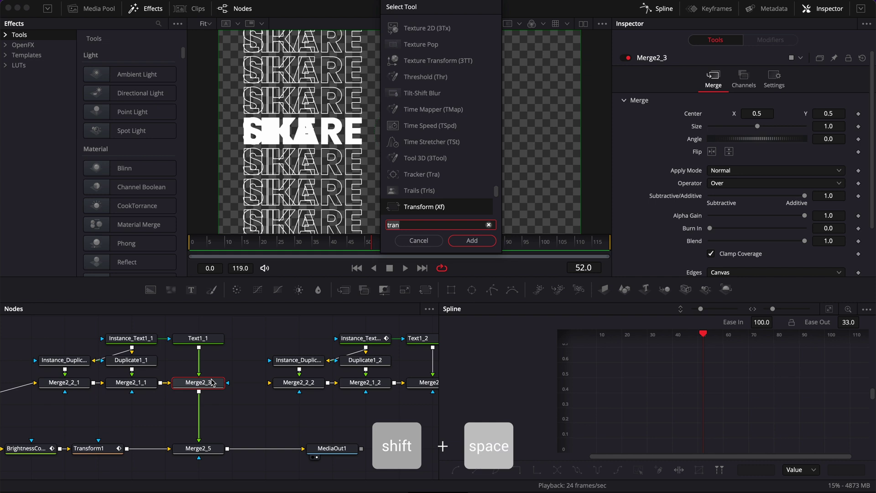
pyautogui.press('Return')
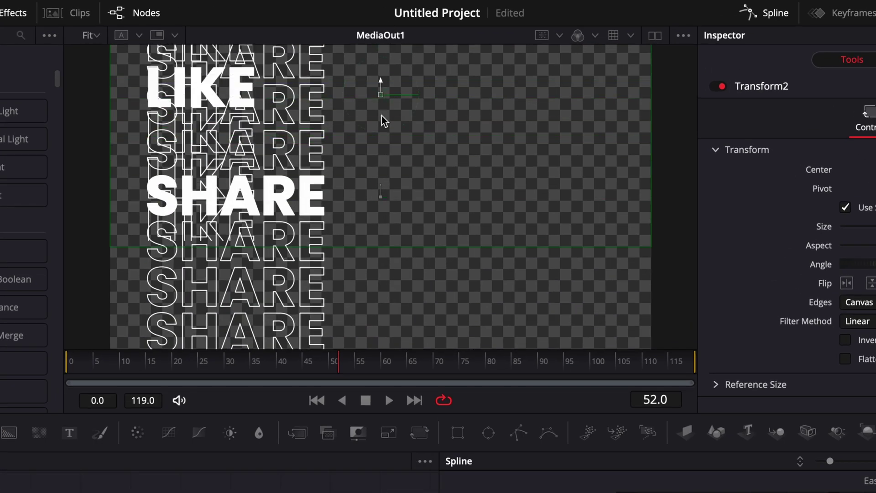
pyautogui.moveTo(381, 88); pyautogui.dragTo(382, 183)
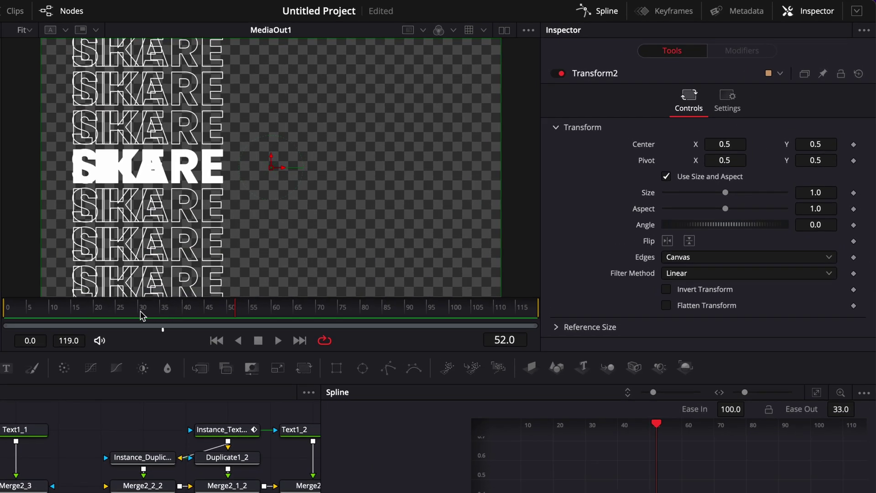
# - At frame 30, set Transform2's Center Y to 1.5 and keyframe Center
pyautogui.click(139, 312)
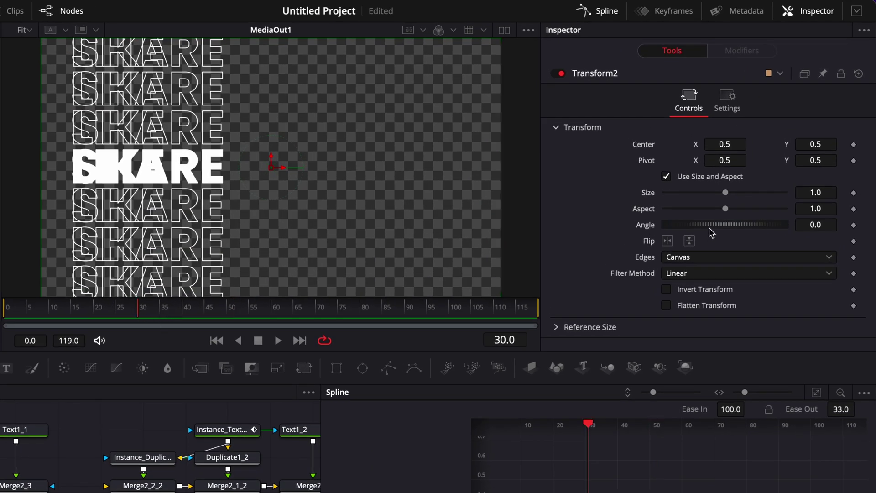
pyautogui.click(824, 146)
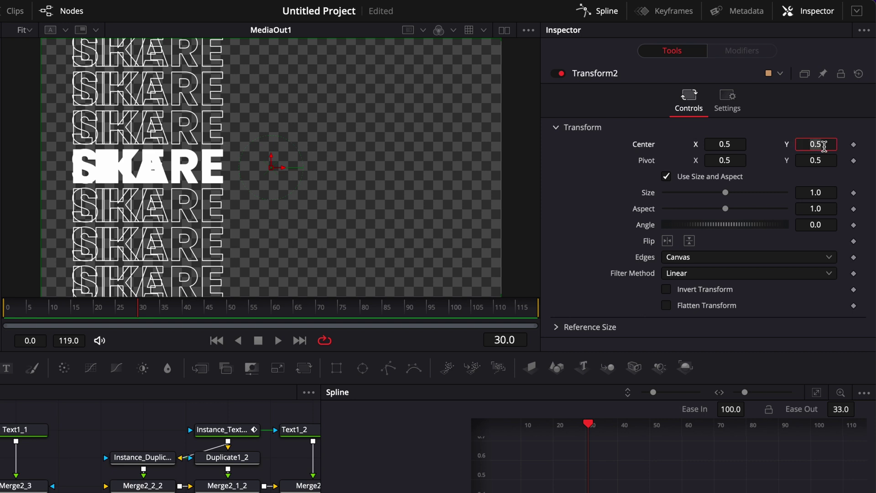
pyautogui.press('Tab')
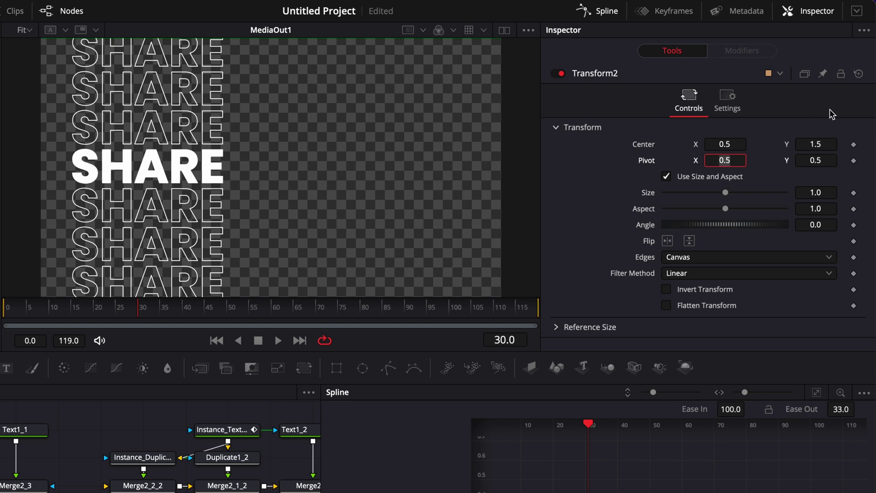
pyautogui.click(854, 145)
pyautogui.click(854, 145)
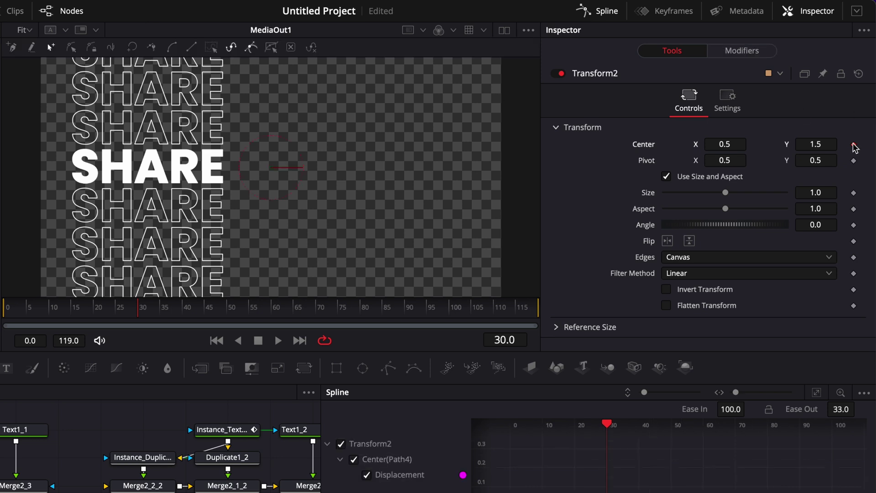
# - At frame 40, set Transform2's Center Y to 0.5 so the LIKE title drops into place
pyautogui.click(182, 313)
pyautogui.click(830, 145)
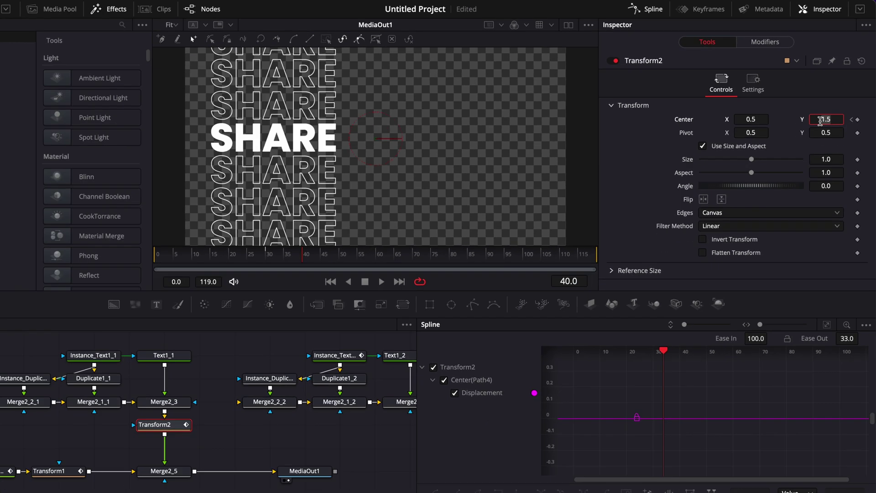
pyautogui.write('0.5')
pyautogui.press('Tab')
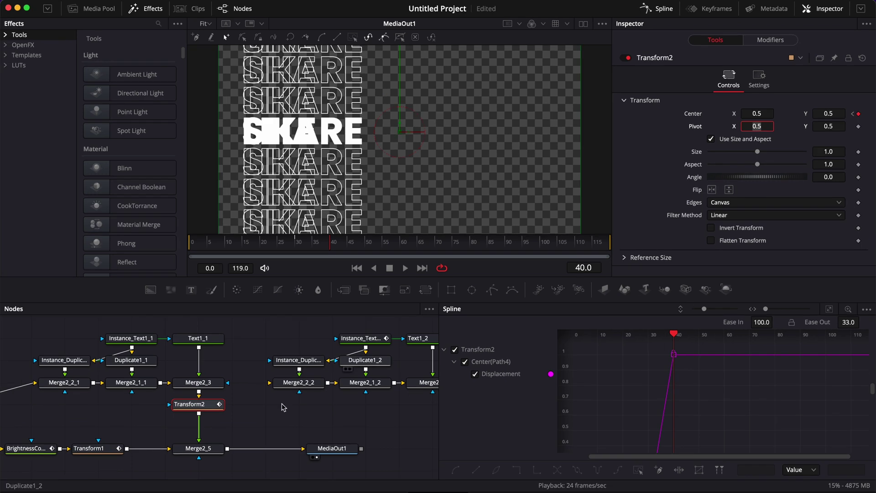
# - Keyframe Transform1's Center at X 0.5, Y 0.5 at frame 30, and change Center Y at frame 40 so SHARE moves downward
pyautogui.click(103, 449)
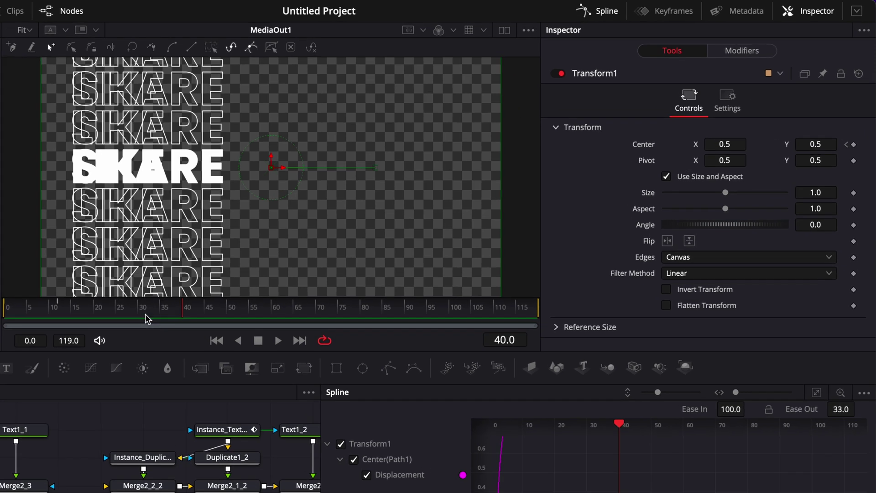
pyautogui.click(297, 248)
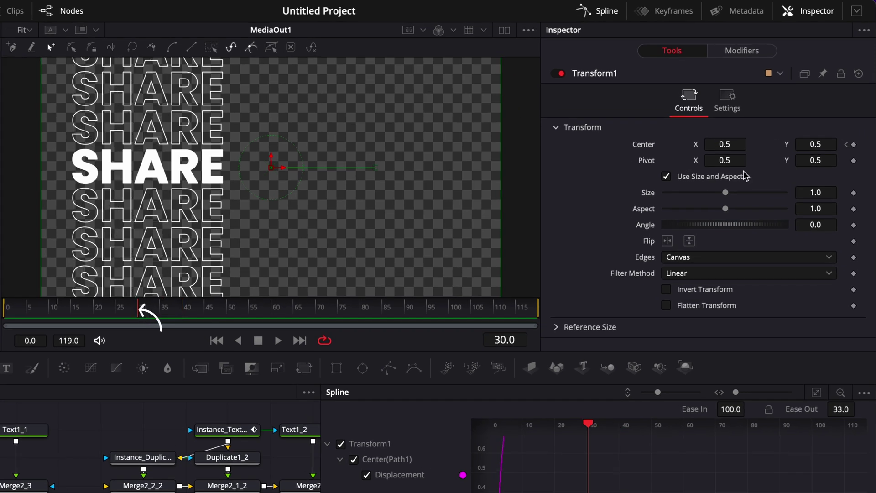
pyautogui.click(854, 145)
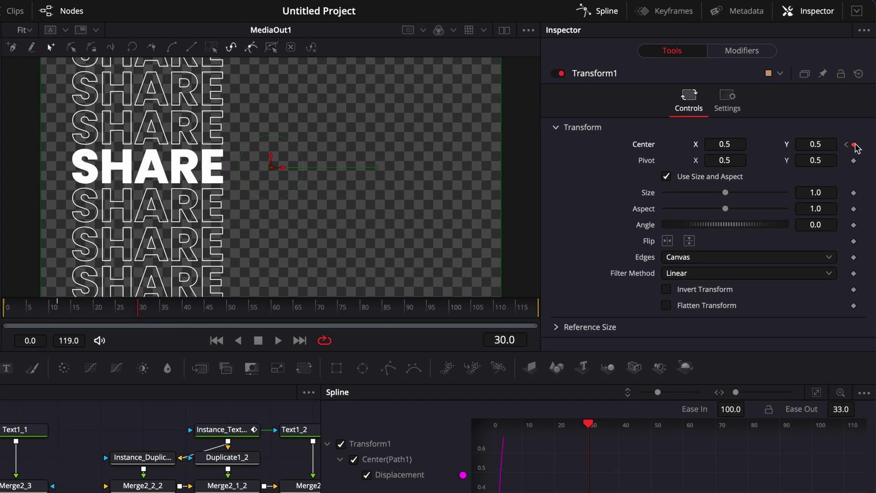
pyautogui.click(185, 313)
pyautogui.moveTo(829, 143)
pyautogui.mouseDown()
pyautogui.moveTo(648, 142)
pyautogui.moveTo(831, 143)
pyautogui.mouseUp()
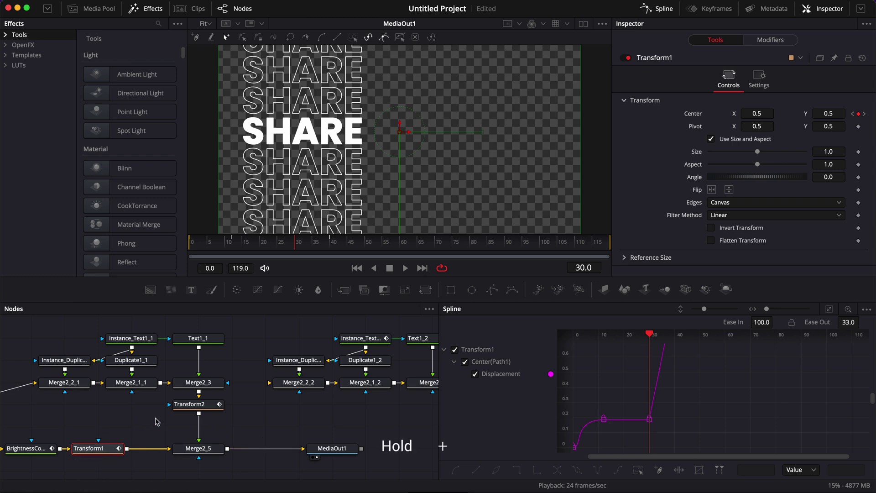
# - Smooth the frame 30 and 40 Center keyframes of Transform1 and Transform2, set Ease In to 100, and preview the SHARE-to-LIKE transition
pyautogui.keyDown('super'); pyautogui.click(206, 405); pyautogui.keyUp('super')
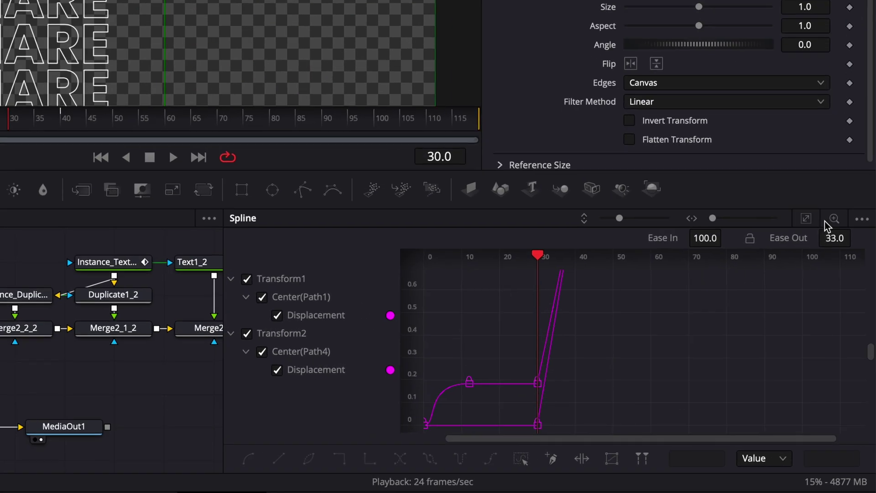
pyautogui.click(806, 219)
pyautogui.moveTo(724, 429); pyautogui.dragTo(855, 271)
pyautogui.press('s')
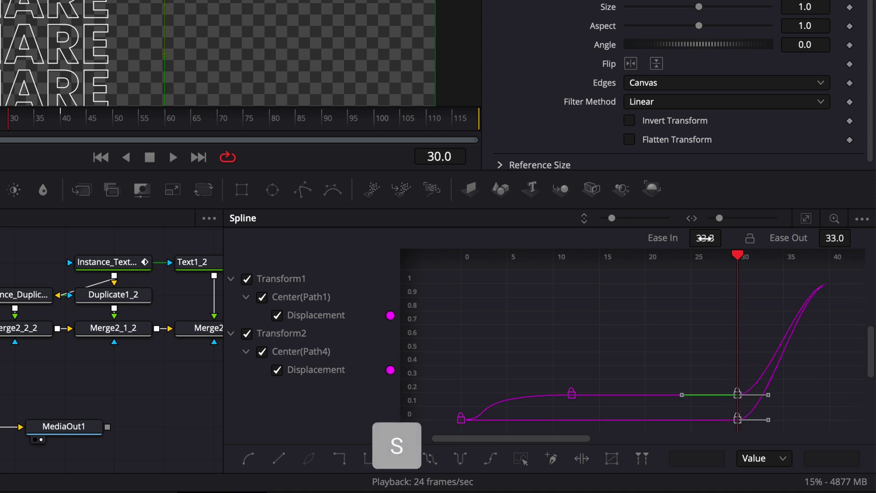
pyautogui.moveTo(711, 238); pyautogui.dragTo(730, 235)
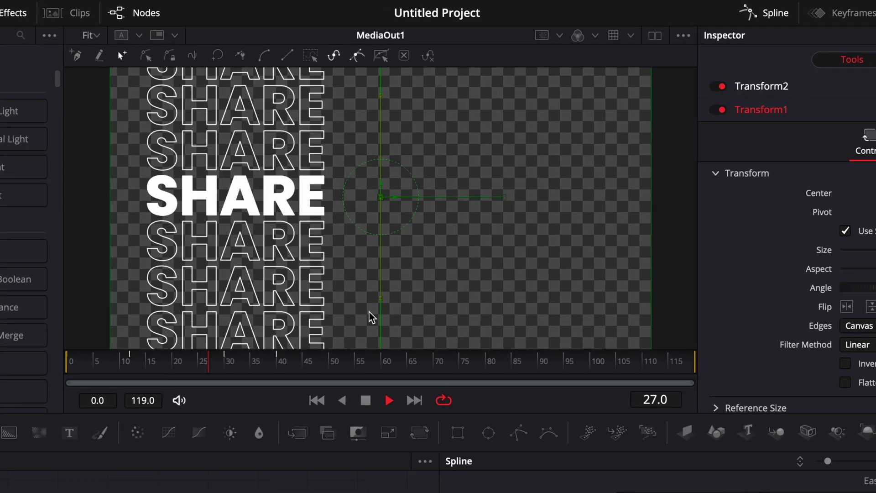
pyautogui.press('space')
pyautogui.moveTo(252, 349); pyautogui.dragTo(251, 368)
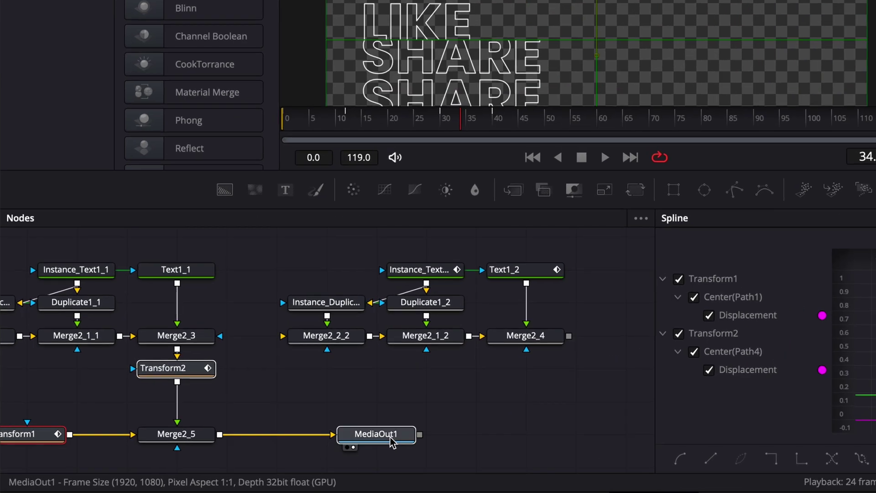
# - Move MediaOut1 farther right, merge Merge2_4's output into Merge2_5's output, and feed Background1 into Merge2_2_2
pyautogui.moveTo(268, 458); pyautogui.dragTo(433, 452)
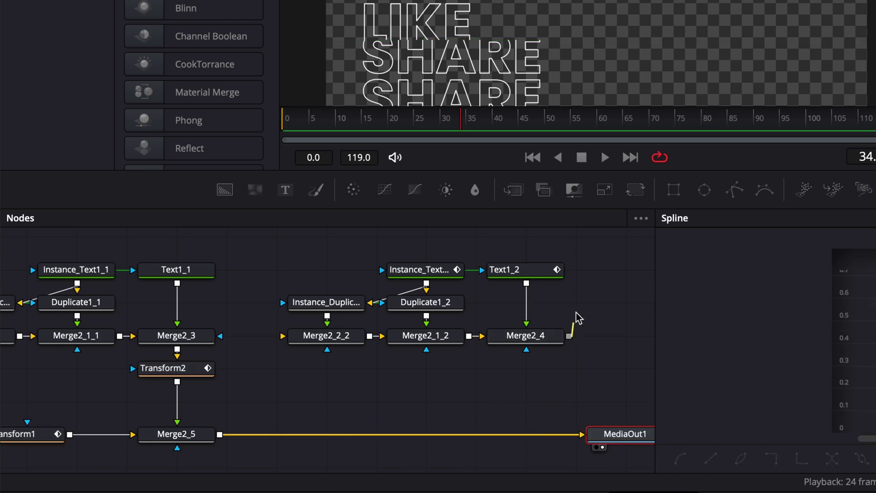
pyautogui.moveTo(570, 336); pyautogui.dragTo(219, 436)
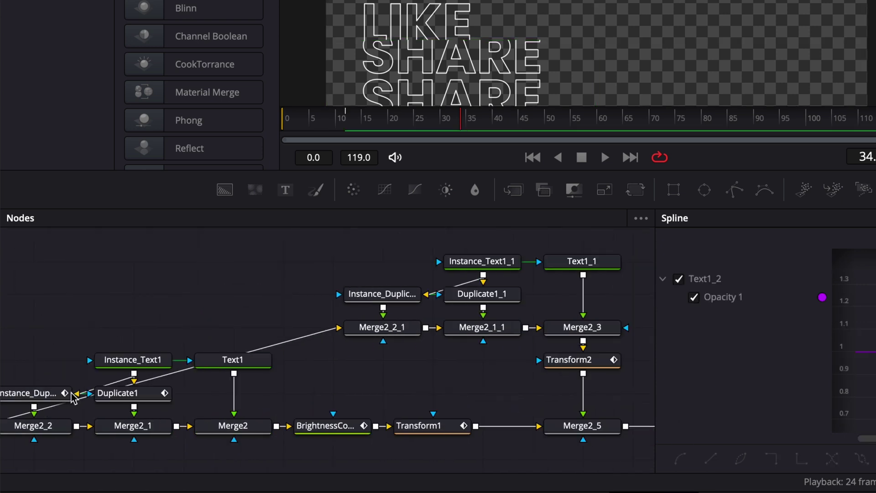
pyautogui.hscroll(-5, 72, 398)
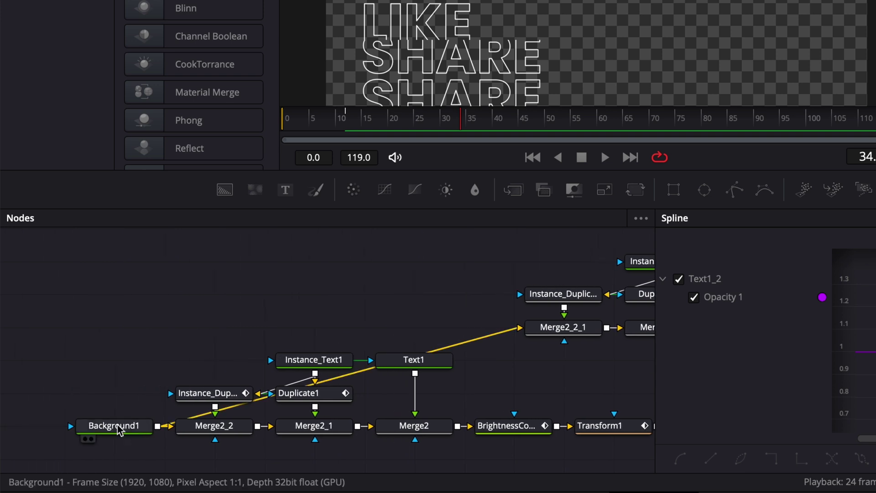
pyautogui.moveTo(156, 425); pyautogui.dragTo(430, 328)
# - Change the third title's text in Text1_2 to SUBSCRIBE
pyautogui.hscroll(3, 511, 307)
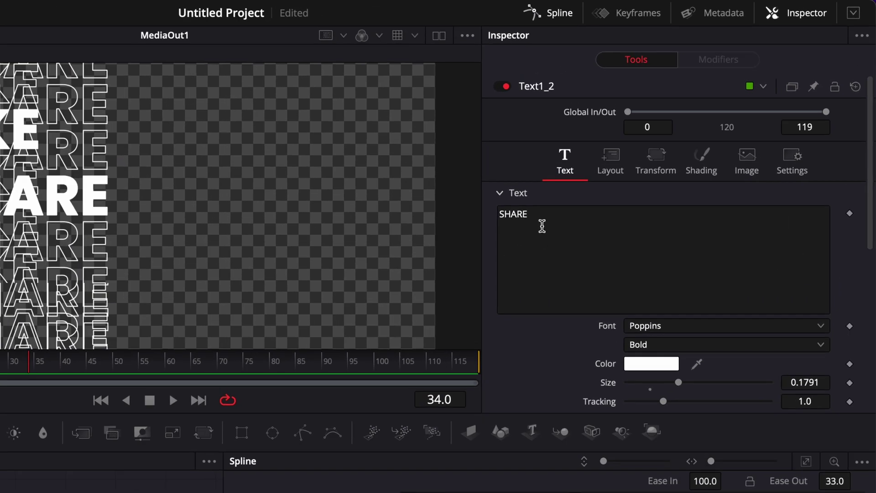
pyautogui.moveTo(541, 224); pyautogui.dragTo(427, 213)
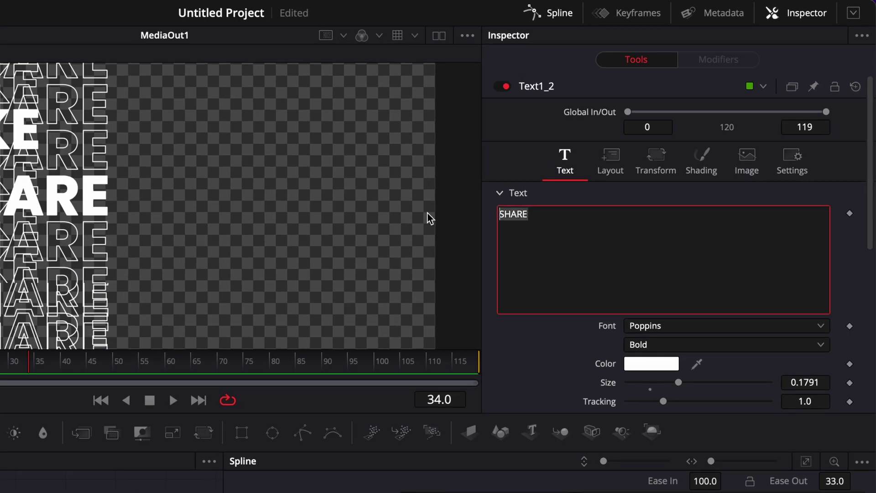
pyautogui.write('SUBSCRIBE')
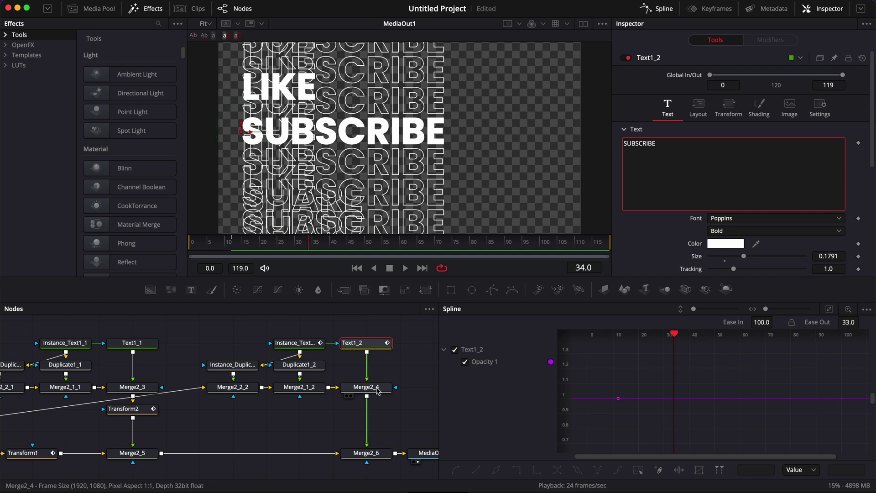
# - Add a Transform node after Merge2_4
pyautogui.click(378, 391)
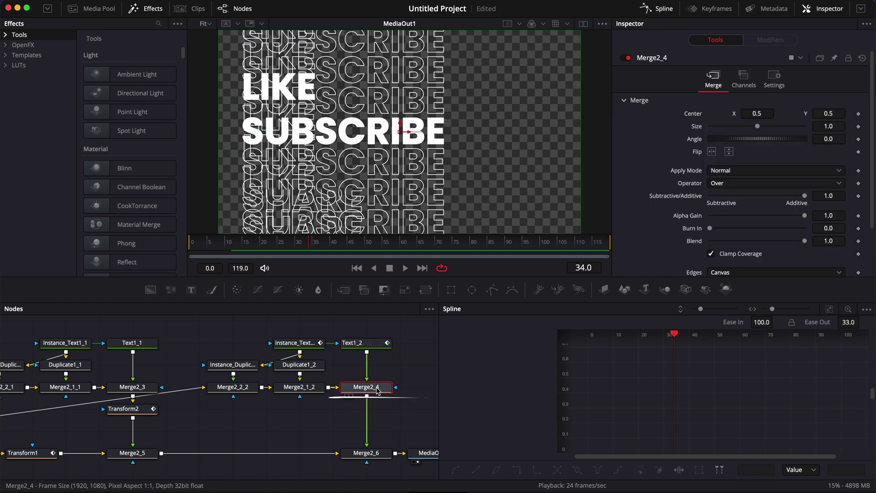
pyautogui.hotkey('shift', 'space')
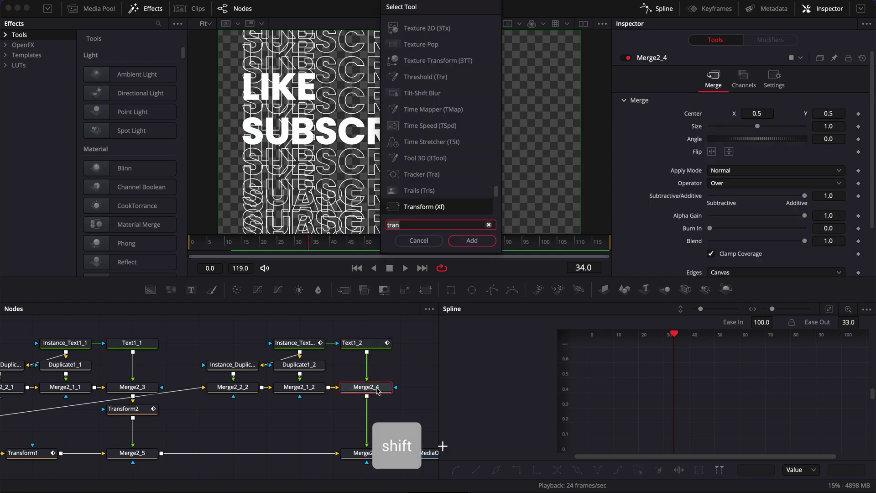
pyautogui.press('Return')
# - Keyframe Transform3's Center Y at 1.5 on frame 50 and at 0.5 on frame 60
pyautogui.click(369, 241)
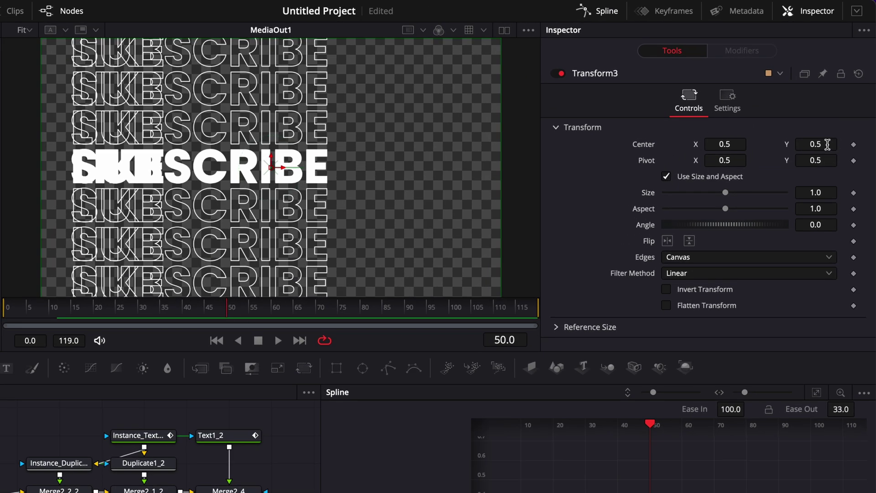
pyautogui.click(829, 145)
pyautogui.write('1.5')
pyautogui.press('Return')
pyautogui.click(854, 145)
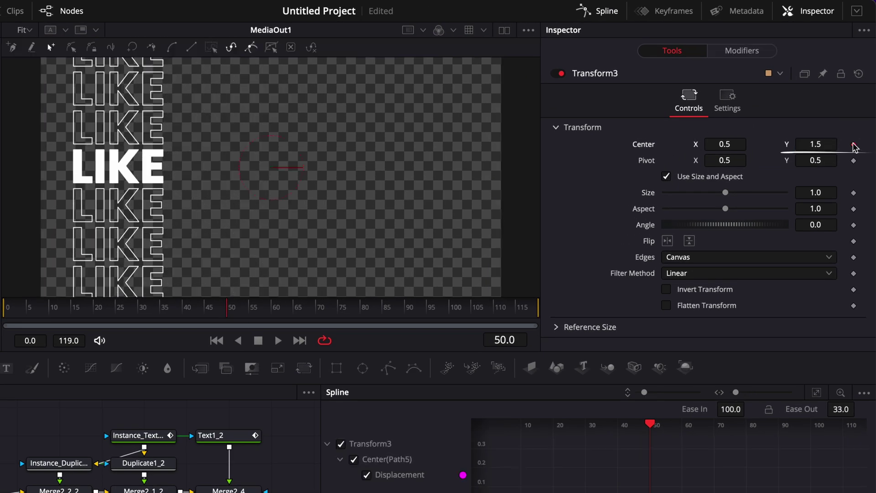
pyautogui.click(274, 315)
pyautogui.click(825, 141)
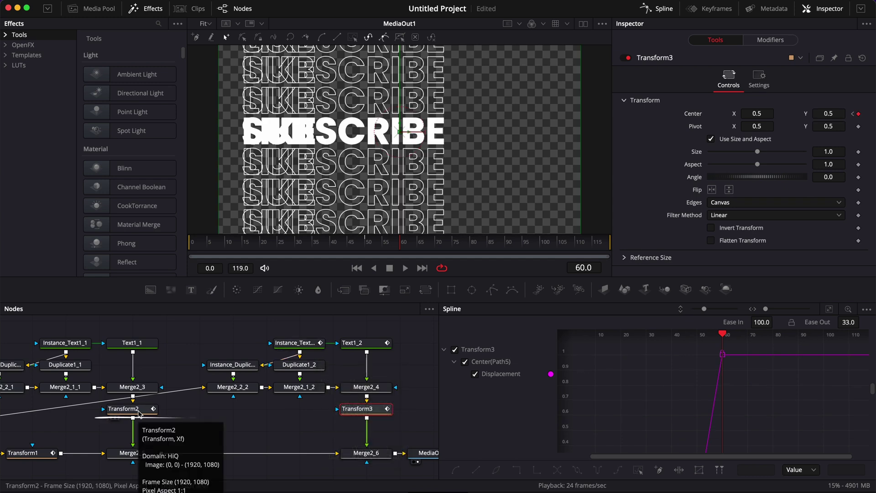
# - Keyframe Transform2's Center at X 0.5, Y 0.5 on frame 50, and set Center Y to -0.5 on frame 60
pyautogui.click(138, 414)
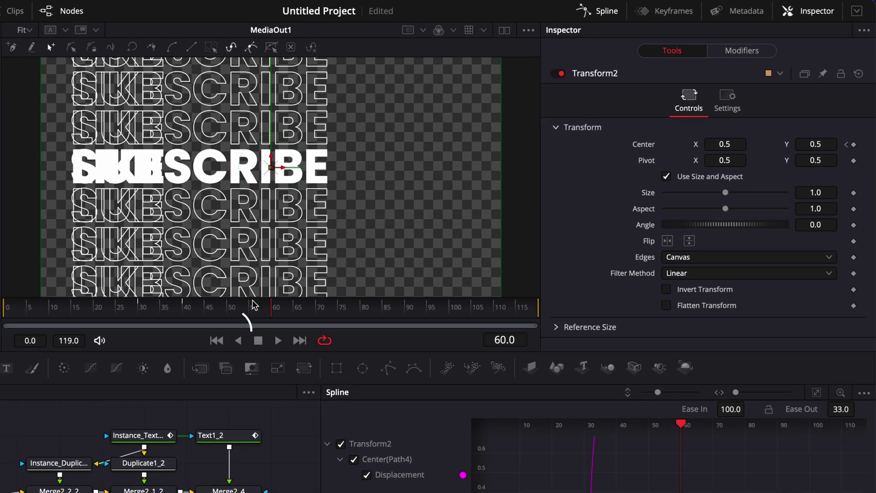
pyautogui.click(368, 244)
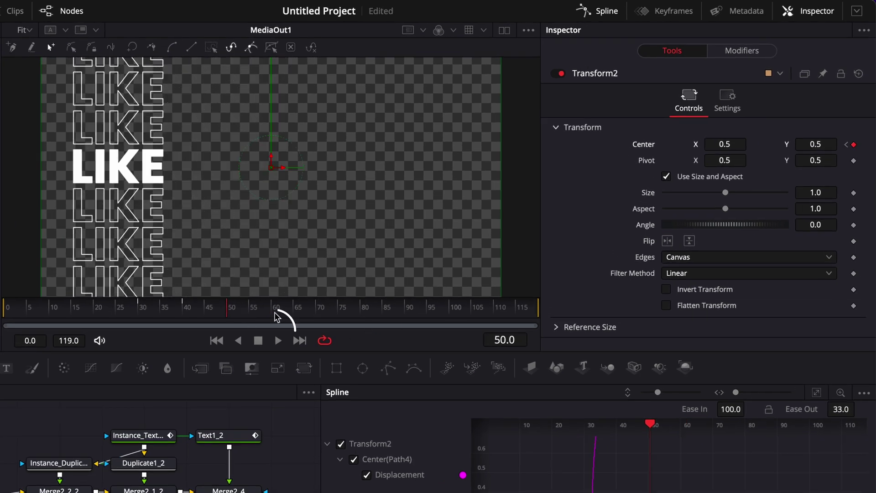
pyautogui.click(273, 312)
pyautogui.moveTo(827, 143); pyautogui.dragTo(641, 144)
pyautogui.write('-0.5')
pyautogui.press('Tab')
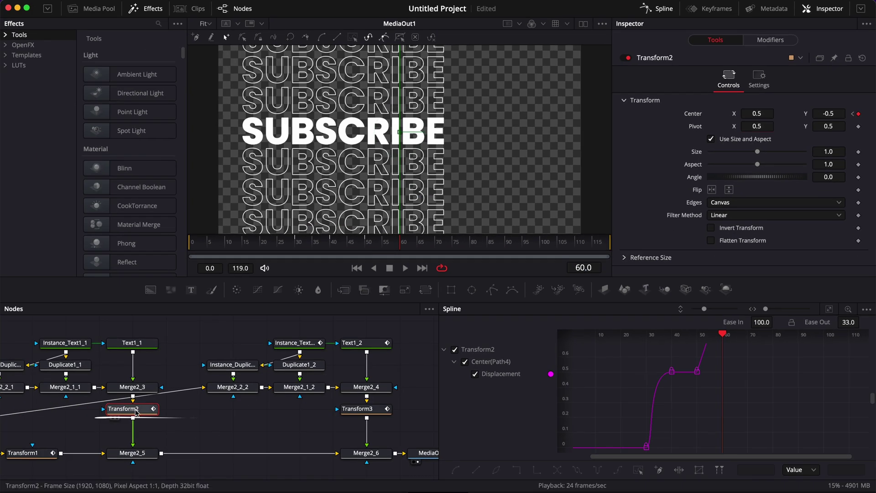
# - Smooth the frame 50 and 60 Center keyframes of Transform2 and Transform3, set Ease In to 100, and preview the transition
pyautogui.keyDown('super'); pyautogui.click(366, 412); pyautogui.keyUp('super')
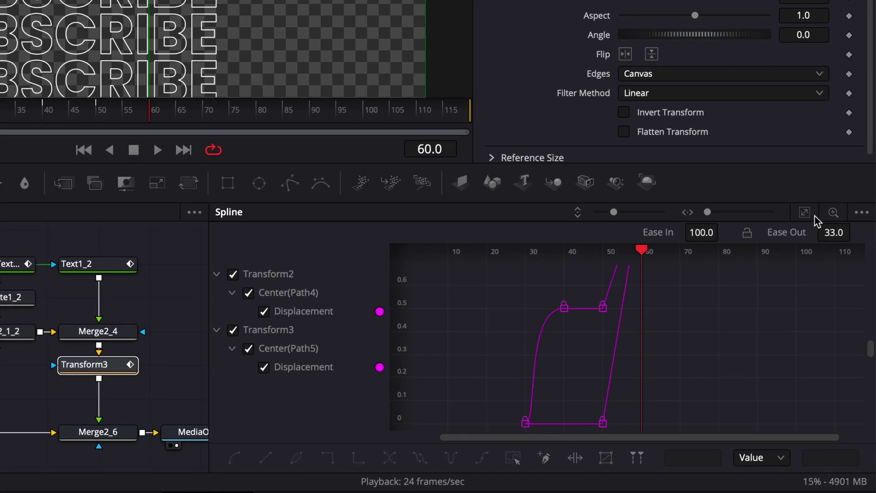
pyautogui.click(806, 214)
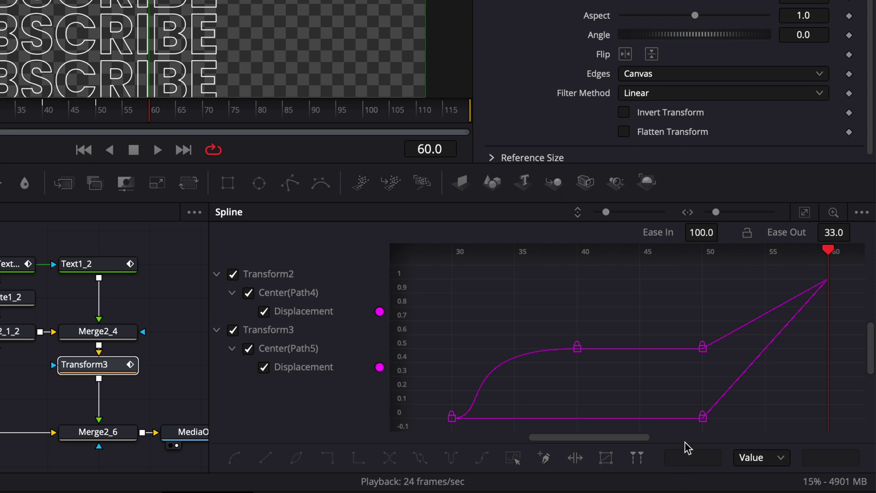
pyautogui.moveTo(683, 426); pyautogui.dragTo(851, 268)
pyautogui.press('s')
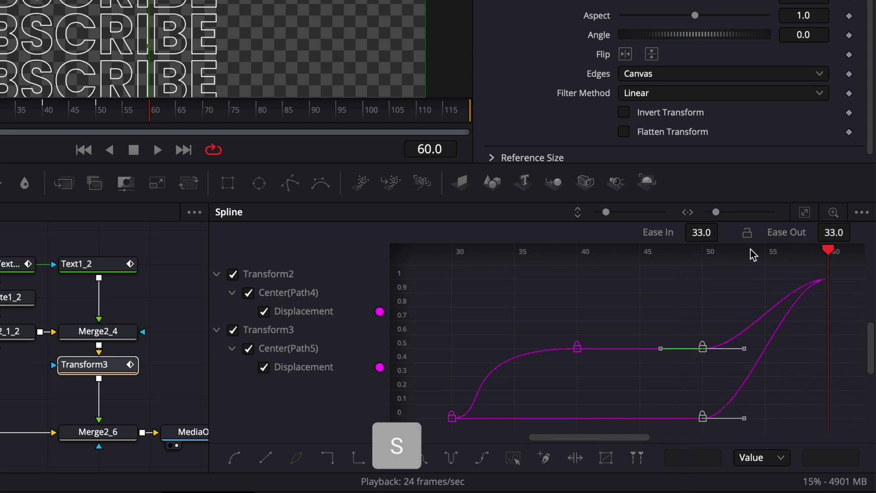
pyautogui.moveTo(702, 234); pyautogui.dragTo(723, 231)
pyautogui.press('space')
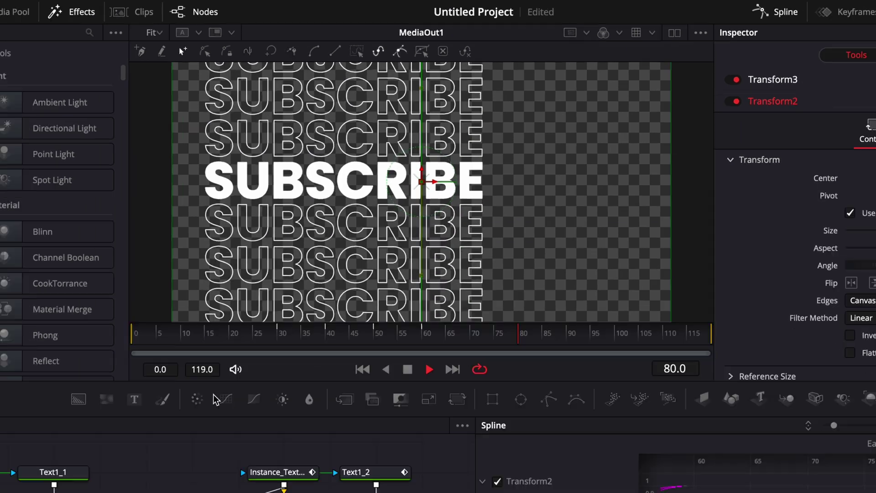
pyautogui.press('space')
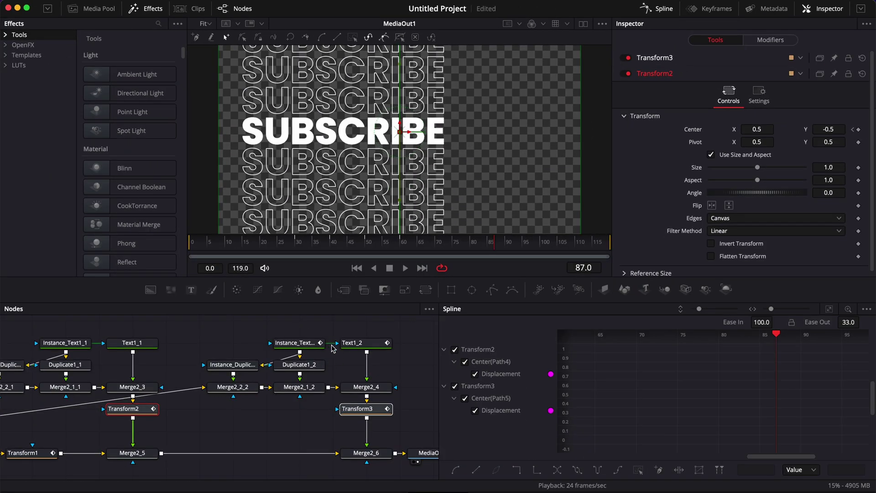
# - Move MediaOut1 farther right and add a Directional Blur node after Merge2_6
pyautogui.hscroll(5, 273, 455)
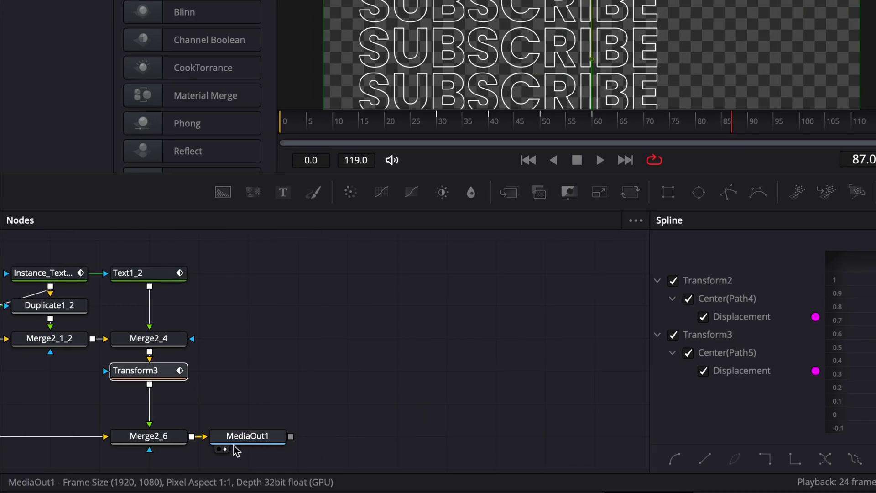
pyautogui.moveTo(233, 440); pyautogui.dragTo(530, 438)
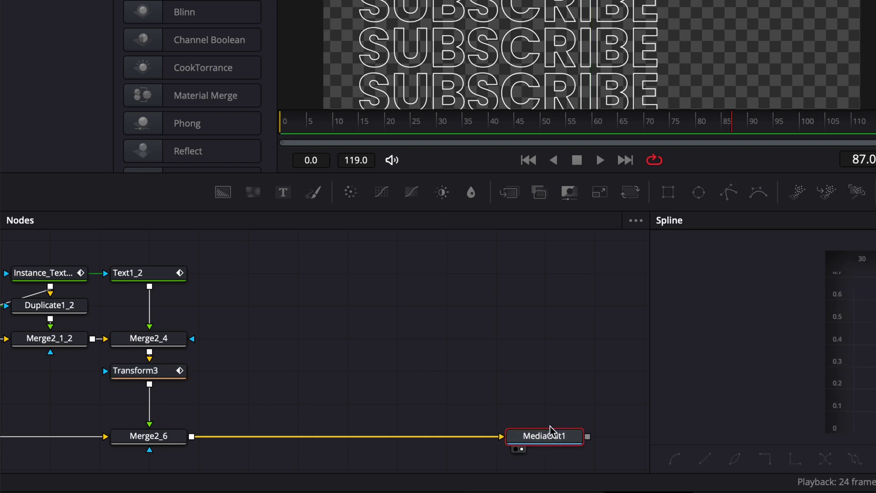
pyautogui.click(153, 438)
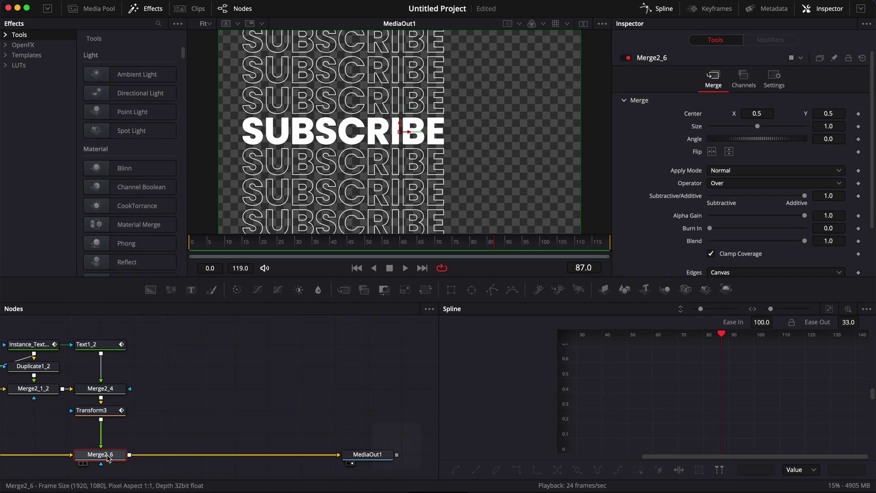
pyautogui.hotkey('shift', 'space')
pyautogui.write('tran')
pyautogui.hotkey('shift', 'space')
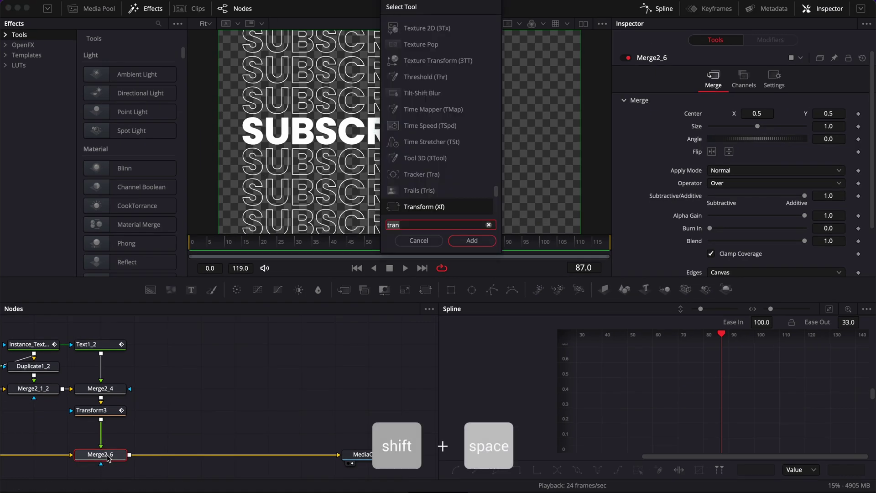
pyautogui.press('BackSpace')
pyautogui.press('BackSpace')
pyautogui.press('BackSpace')
pyautogui.press('BackSpace')
pyautogui.write('dir')
pyautogui.press('Return')
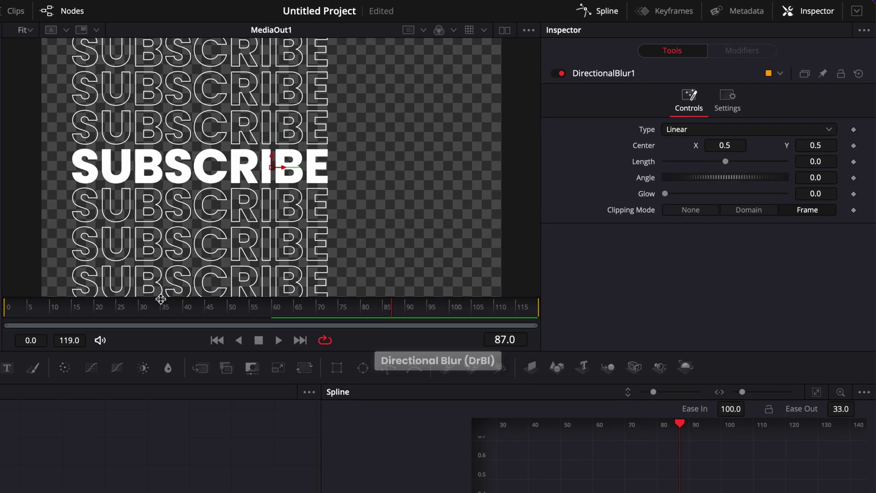
# - Return to frame 30 and set the Directional Blur's Angle to 90
pyautogui.moveTo(299, 243); pyautogui.dragTo(313, 246)
pyautogui.moveTo(160, 309); pyautogui.dragTo(163, 310)
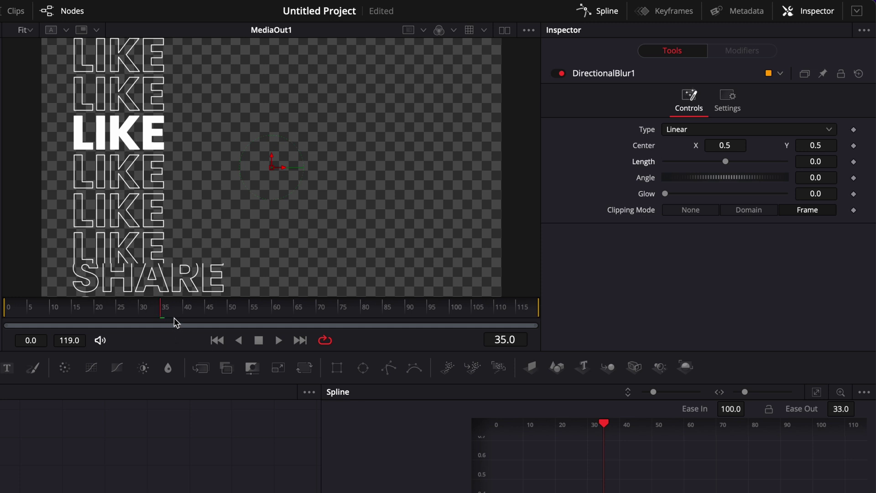
pyautogui.click(139, 312)
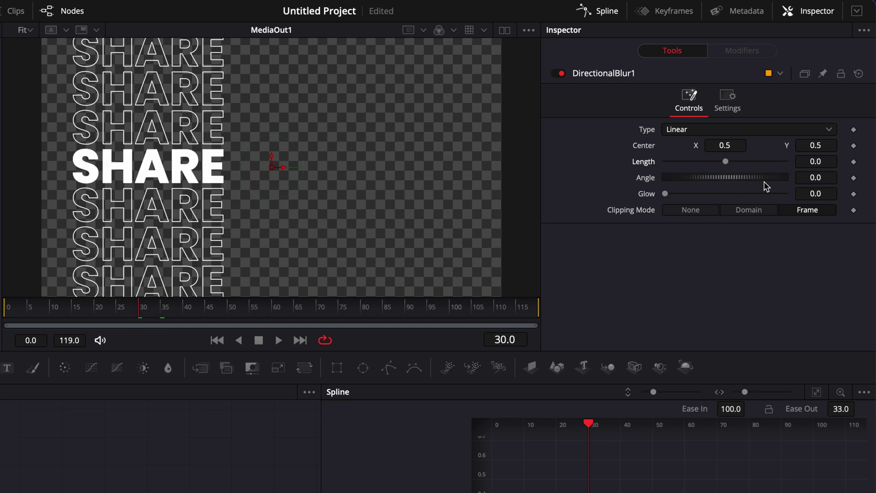
pyautogui.click(821, 177)
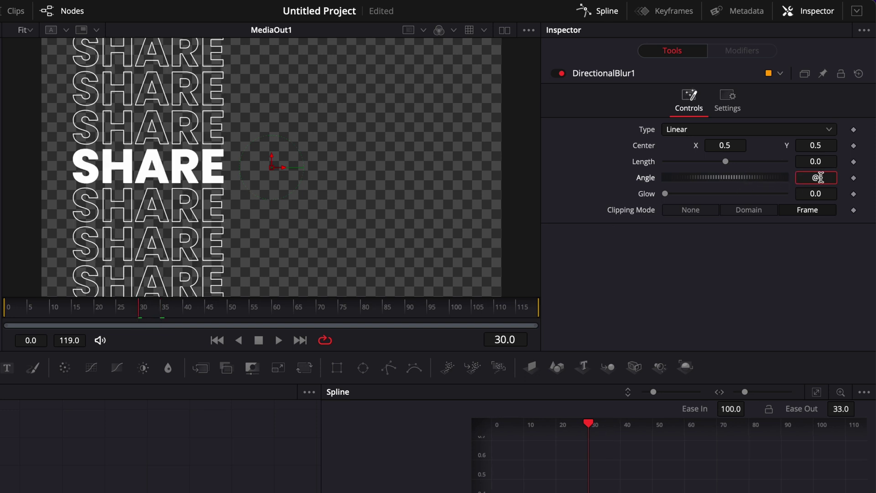
pyautogui.write('90')
pyautogui.press('Return')
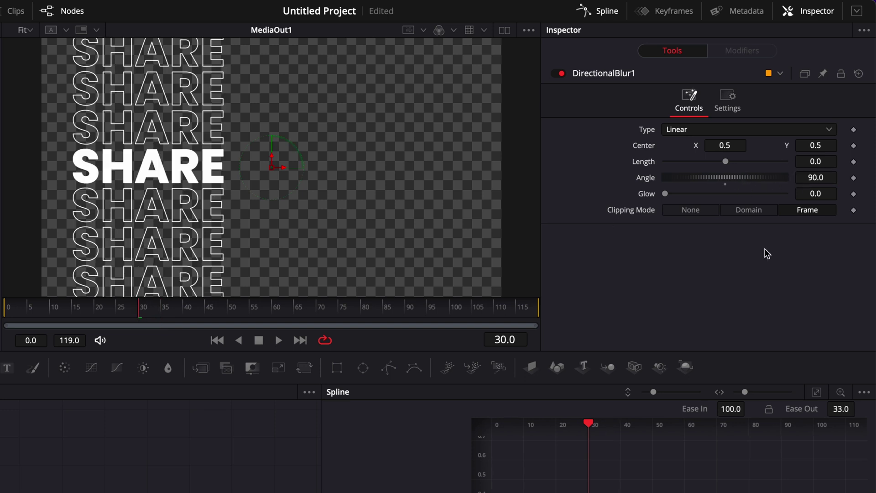
# - Keyframe the Directional Blur's Length at 0.0 on frame 30 and set it to 0.02 on frame 35
pyautogui.click(854, 162)
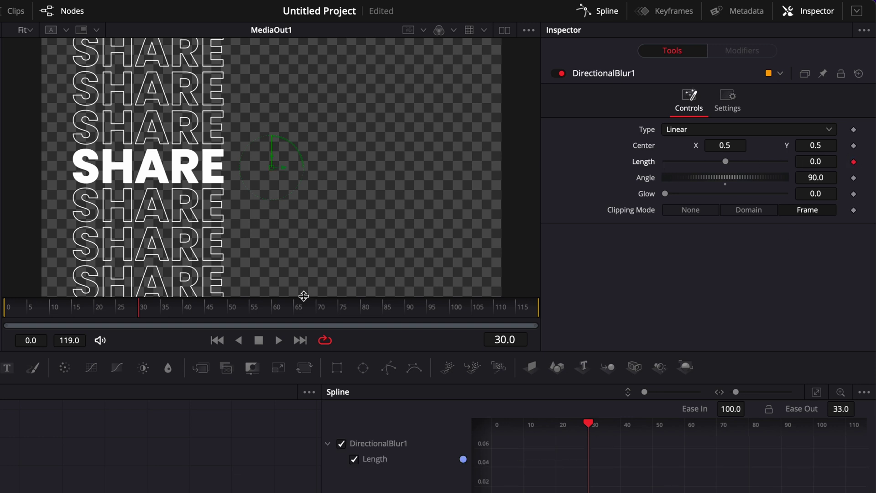
pyautogui.click(163, 310)
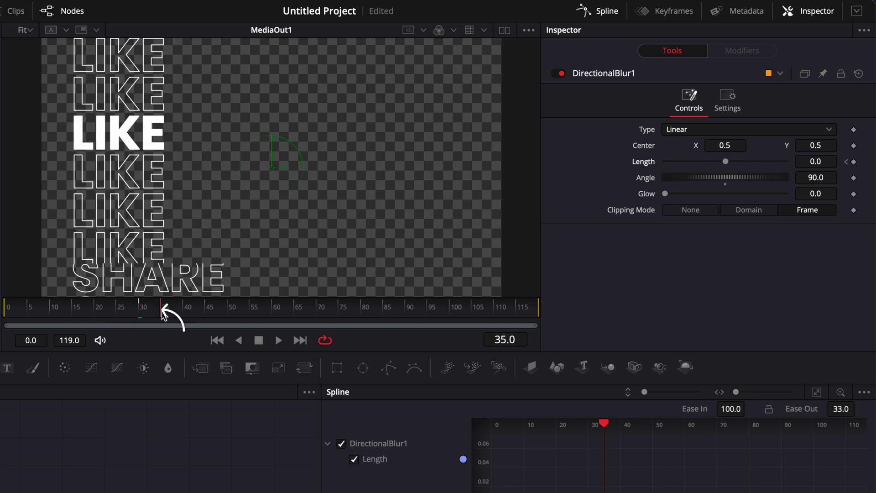
pyautogui.click(826, 162)
pyautogui.write('2')
pyautogui.press('Return')
# - Set the Directional Blur's Length to 0 on frame 40 and keyframe that same value on frame 50
pyautogui.click(185, 311)
pyautogui.doubleClick(832, 160)
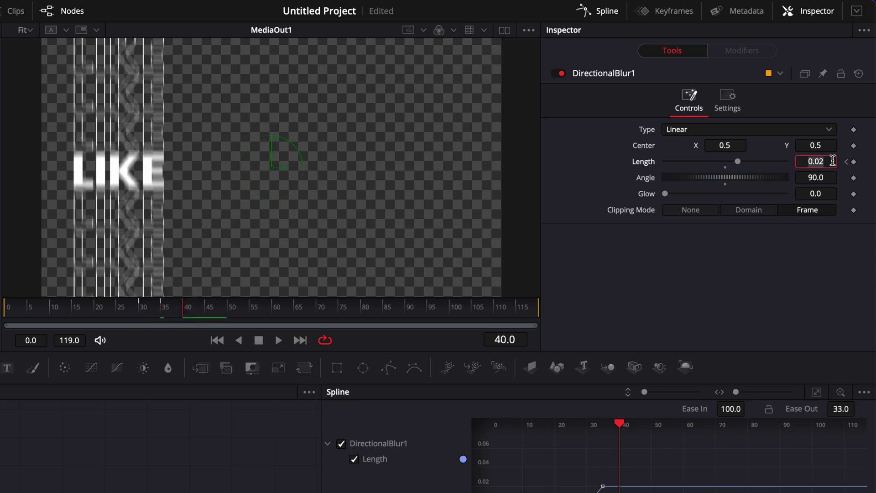
pyautogui.write('0')
pyautogui.press('Return')
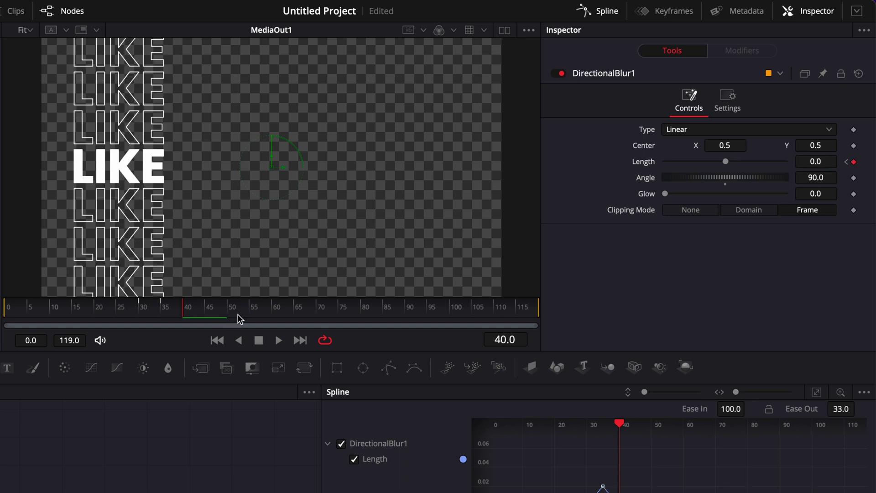
pyautogui.click(228, 313)
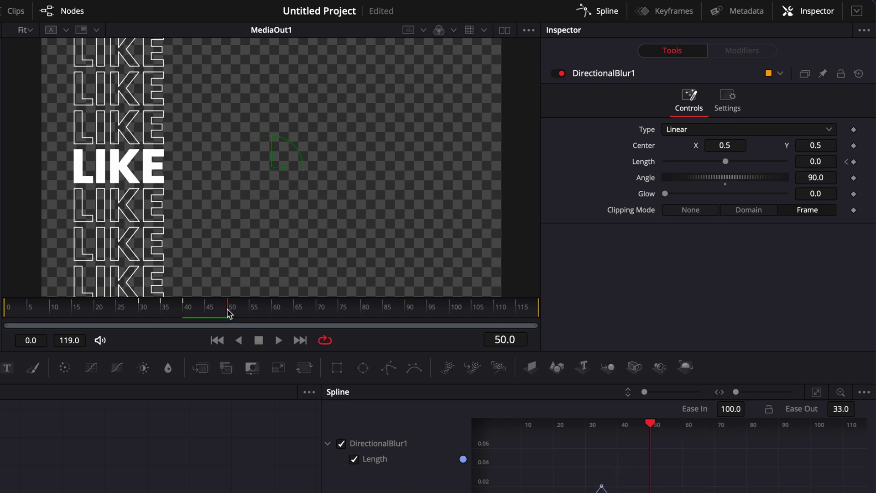
pyautogui.click(854, 163)
# - Keyframe the Directional Blur's Length at 0.02 on frame 55 and at 0 on frame 60
pyautogui.click(252, 313)
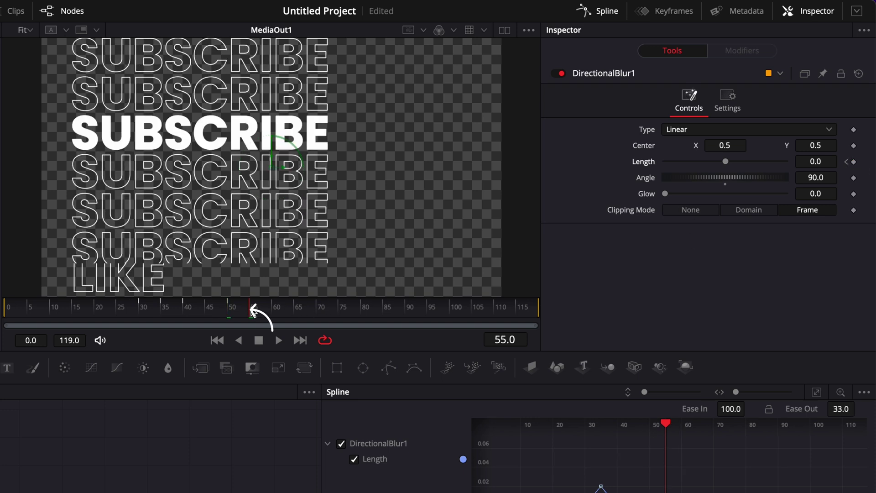
pyautogui.click(831, 162)
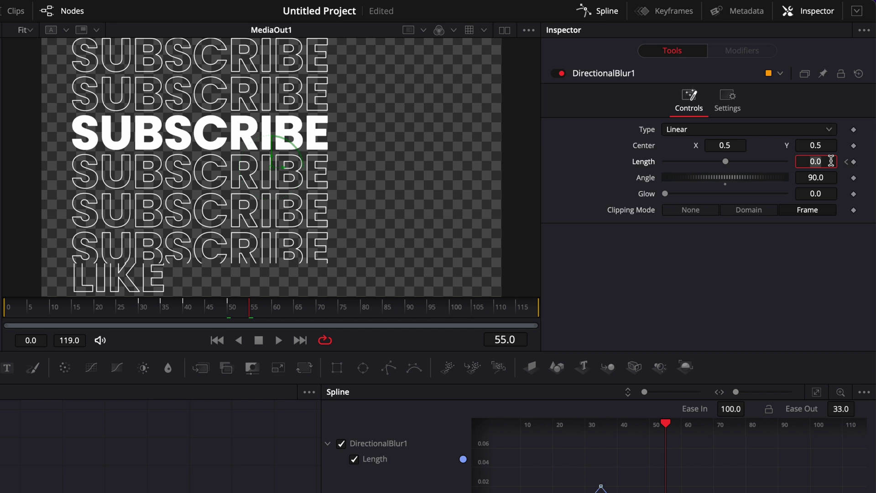
pyautogui.write('0.02')
pyautogui.press('Return')
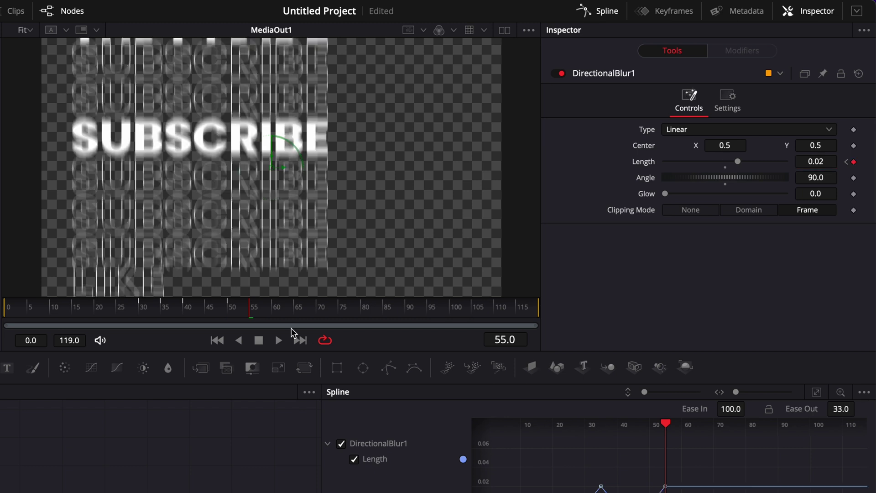
pyautogui.click(275, 310)
pyautogui.click(835, 157)
pyautogui.write('0')
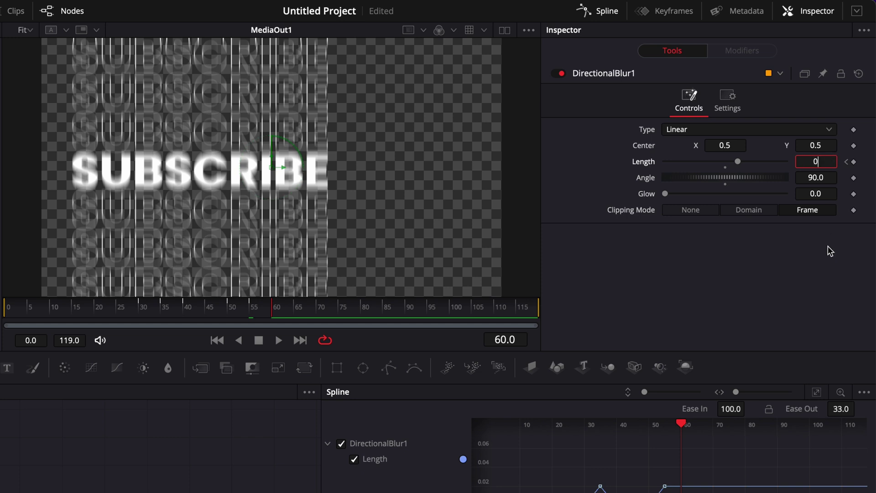
pyautogui.press('Return')
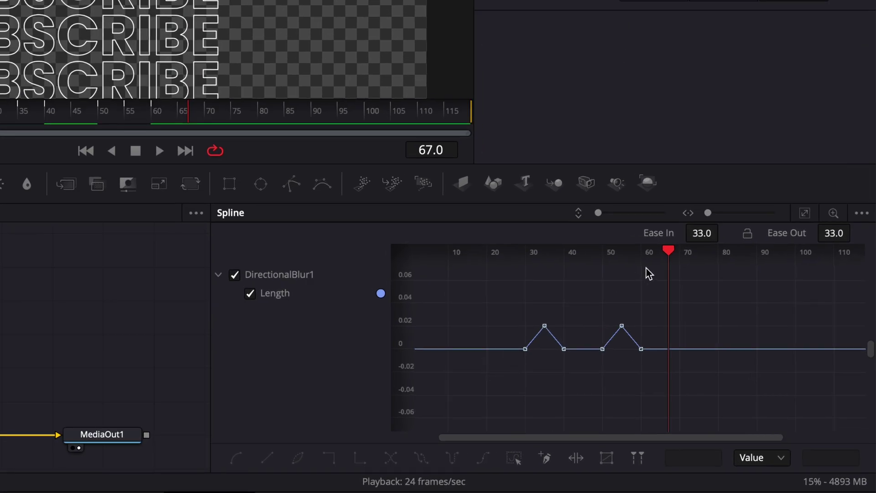
# - Try smoothing all the Length keyframes together, check the result around frame 45, and return them to linear
pyautogui.moveTo(500, 283); pyautogui.dragTo(681, 391)
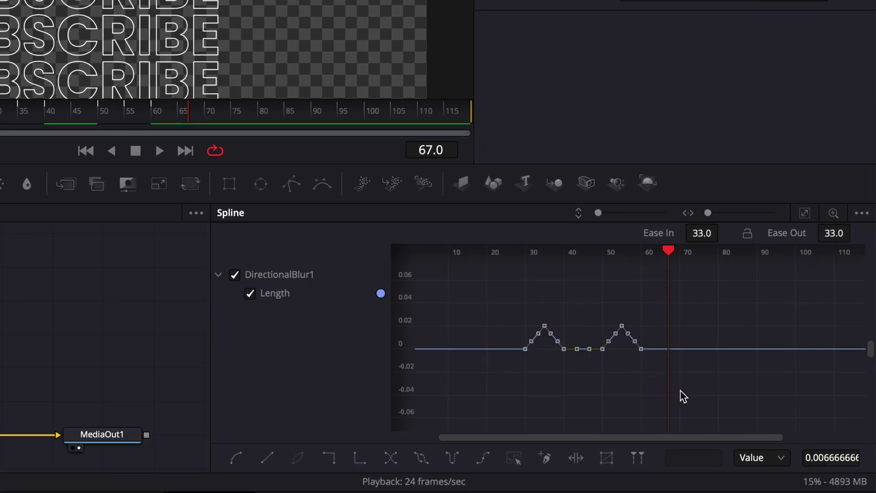
pyautogui.press('s')
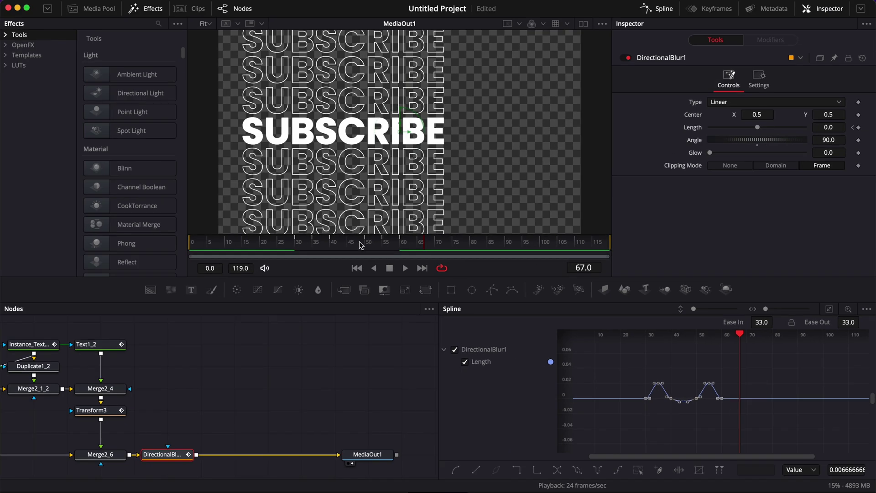
pyautogui.moveTo(360, 245)
pyautogui.mouseDown()
pyautogui.moveTo(343, 247)
pyautogui.moveTo(351, 245)
pyautogui.mouseUp()
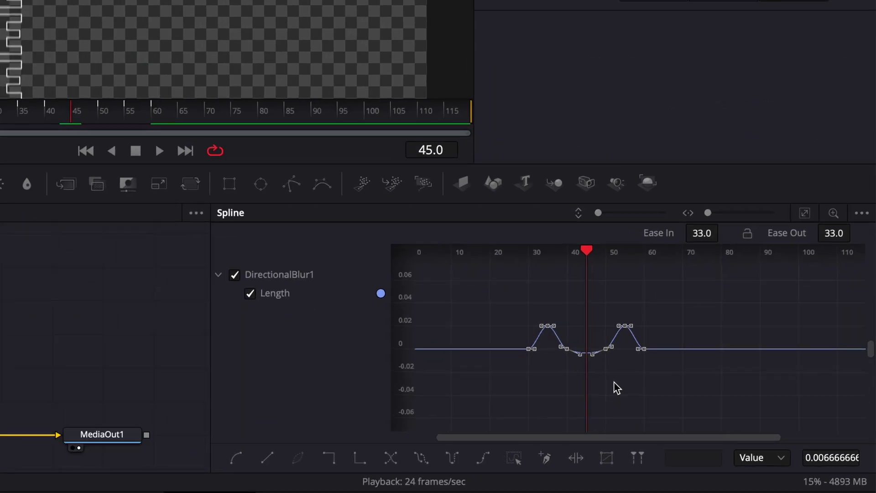
pyautogui.press('l')
pyautogui.click(557, 381)
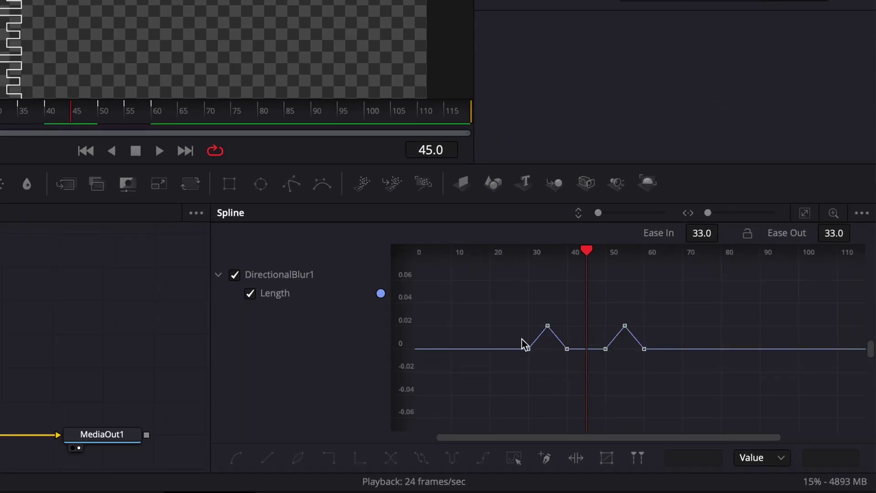
# - Smooth only the frame 30, 35 and 40 Length keyframes and set their Ease In to 100
pyautogui.moveTo(500, 284); pyautogui.dragTo(581, 395)
pyautogui.press('s')
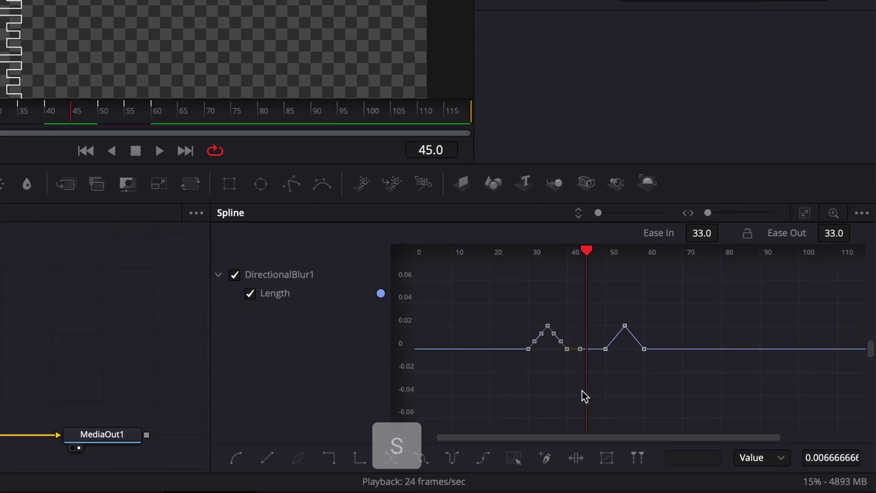
pyautogui.moveTo(702, 233); pyautogui.dragTo(757, 233)
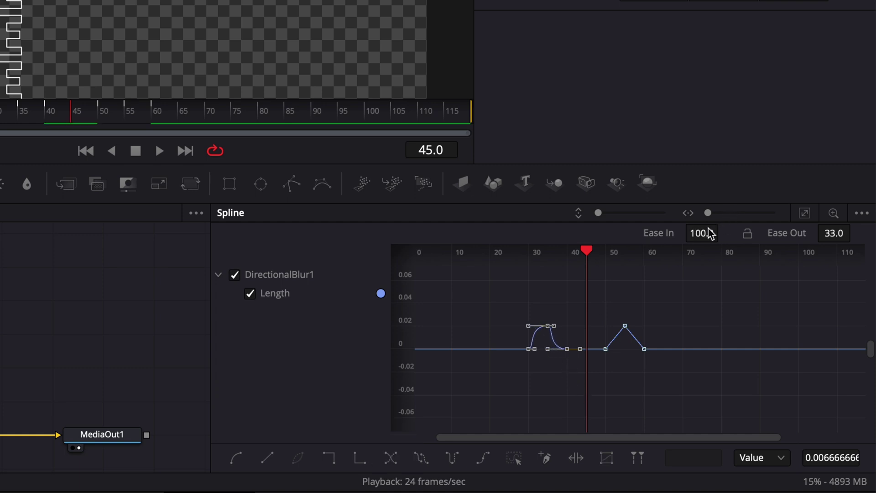
# - Smooth the frame 50, 55 and 60 Length keyframes, set their Ease In to 100, and preview the blurred transitions
pyautogui.moveTo(597, 298); pyautogui.dragTo(674, 384)
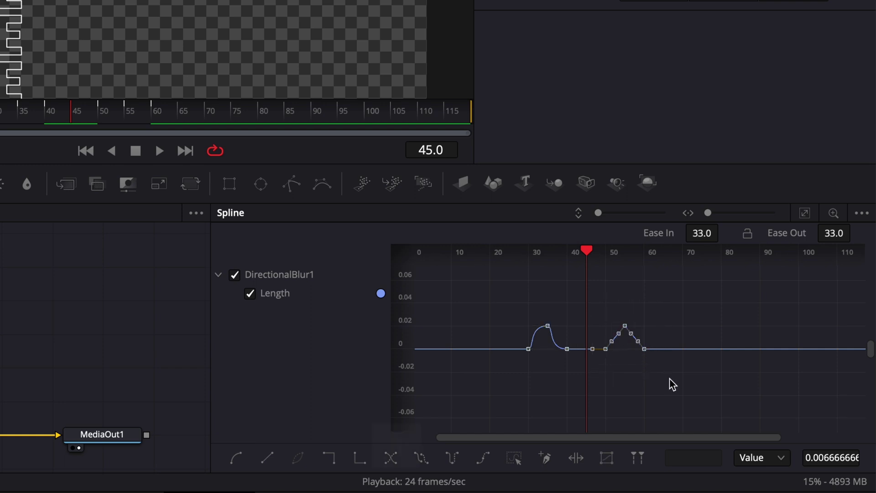
pyautogui.press('s')
pyautogui.moveTo(702, 233); pyautogui.dragTo(749, 232)
pyautogui.click(543, 371)
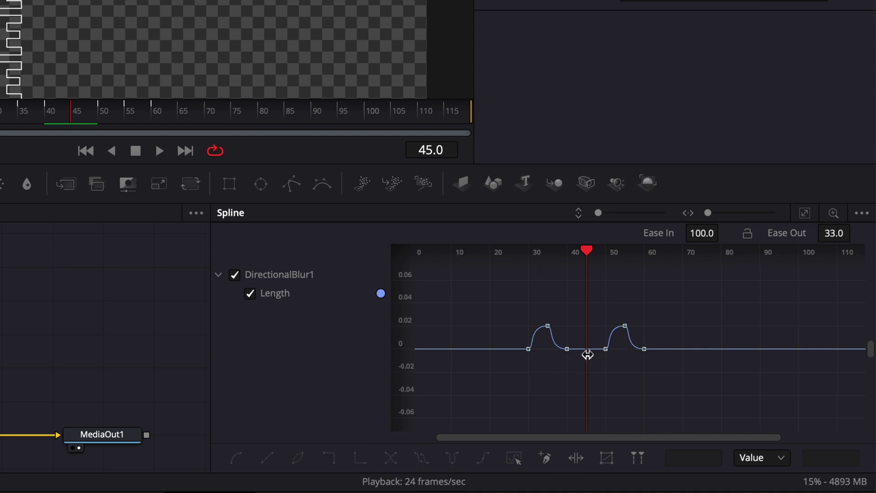
pyautogui.moveTo(70, 112); pyautogui.dragTo(52, 115)
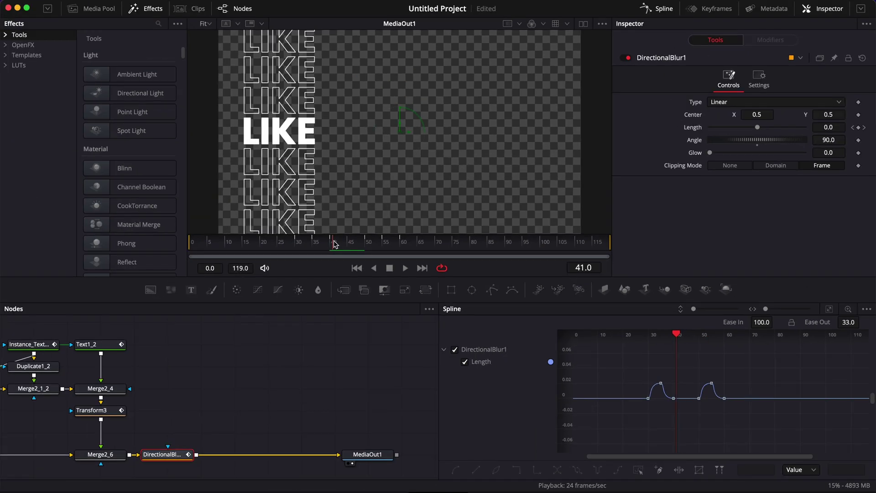
pyautogui.moveTo(335, 245); pyautogui.dragTo(452, 246)
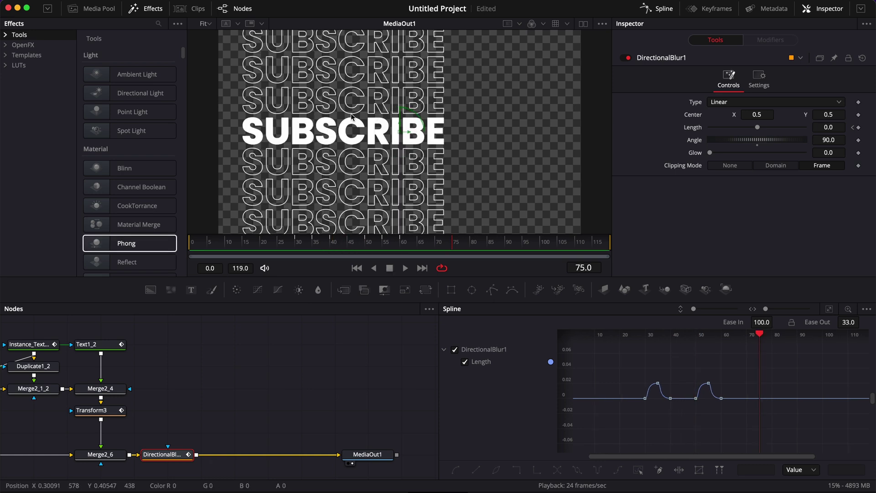
# - Add a Glow (Glo) node after the Directional Blur and reduce its Glow Size slightly
pyautogui.hotkey('shift', 'space')
pyautogui.write('dire')
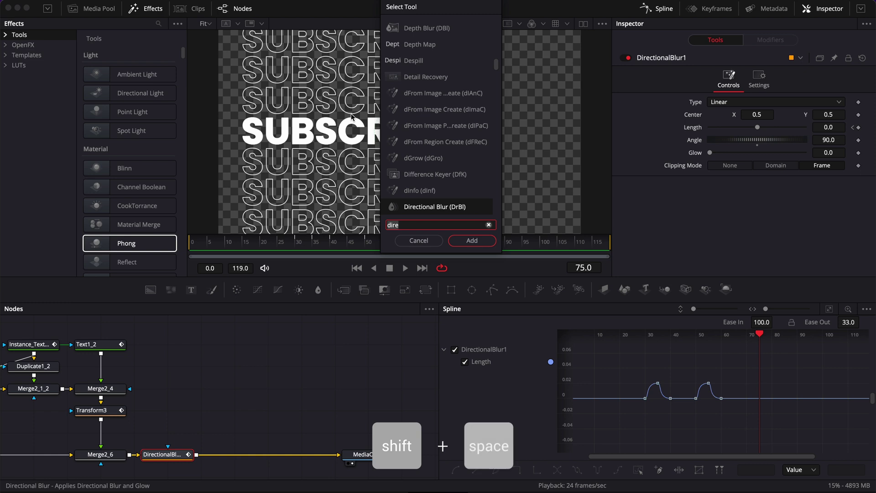
pyautogui.press('BackSpace')
pyautogui.press('BackSpace')
pyautogui.press('BackSpace')
pyautogui.press('BackSpace')
pyautogui.write('glow')
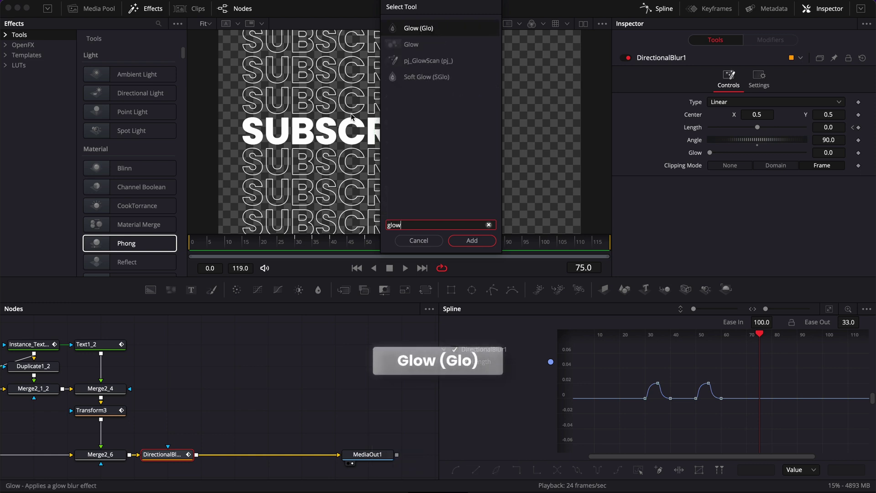
pyautogui.press('Return')
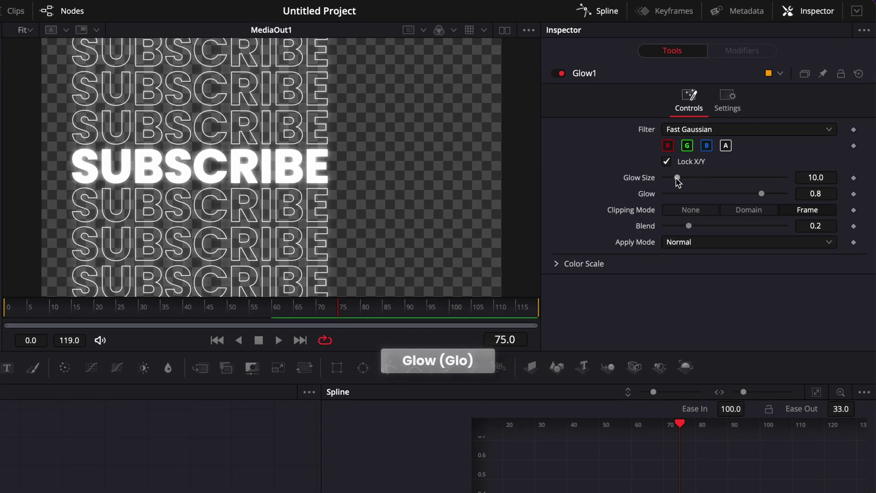
pyautogui.moveTo(676, 177); pyautogui.dragTo(673, 178)
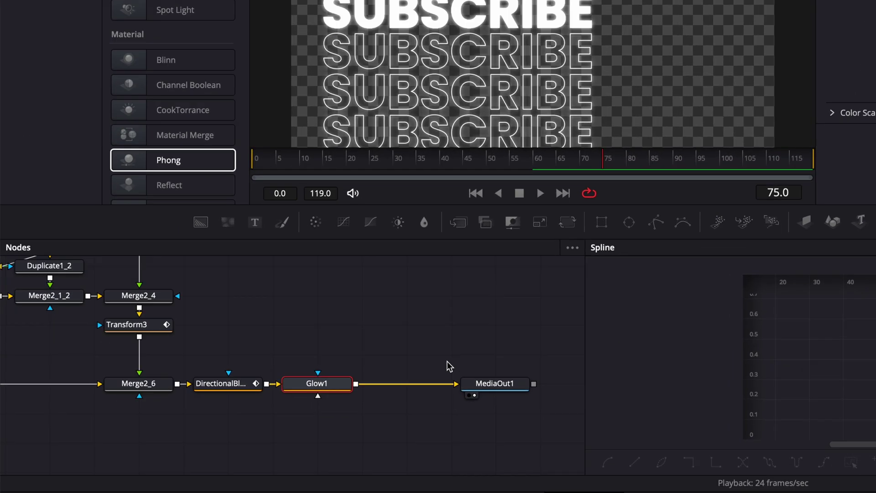
# - Add a Background node below Glow1, merge the glow output over it, and feed the merge into MediaOut1 in place of Glow1
pyautogui.moveTo(201, 222); pyautogui.dragTo(353, 419)
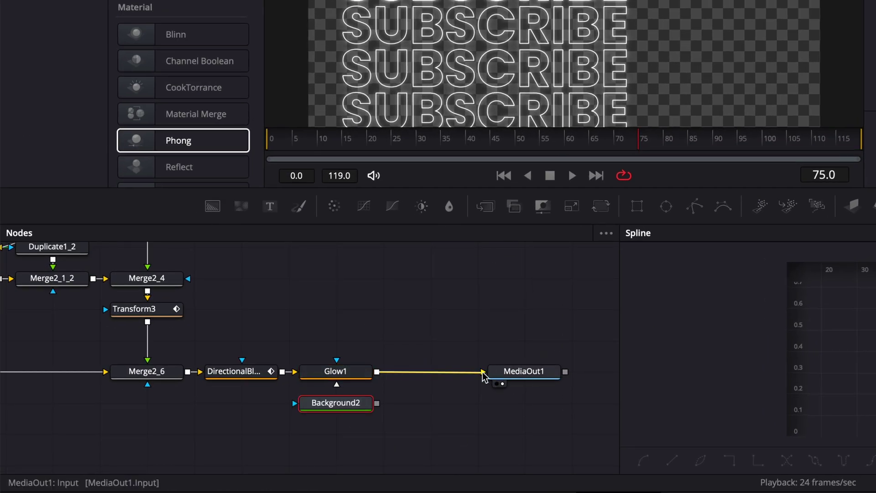
pyautogui.moveTo(484, 373); pyautogui.dragTo(484, 326)
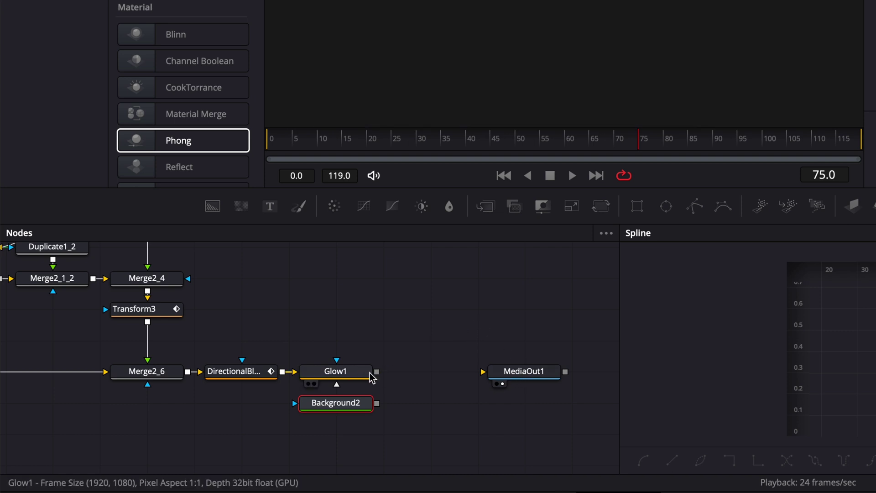
pyautogui.moveTo(377, 372); pyautogui.dragTo(377, 404)
pyautogui.moveTo(472, 404); pyautogui.dragTo(498, 376)
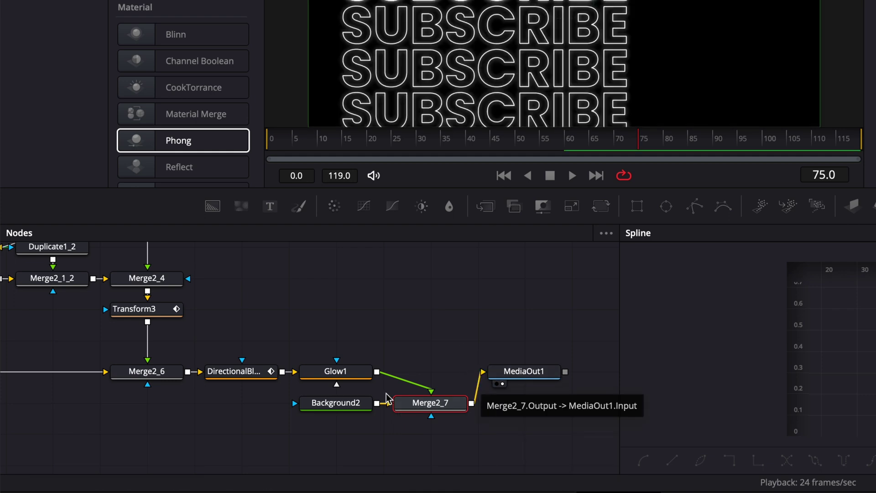
# - Open the color picker for Background2's solid color
pyautogui.click(343, 408)
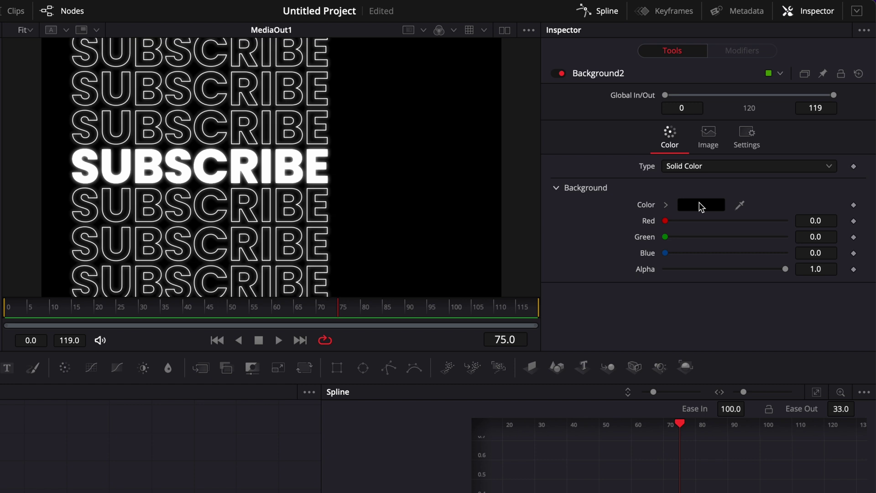
pyautogui.click(702, 205)
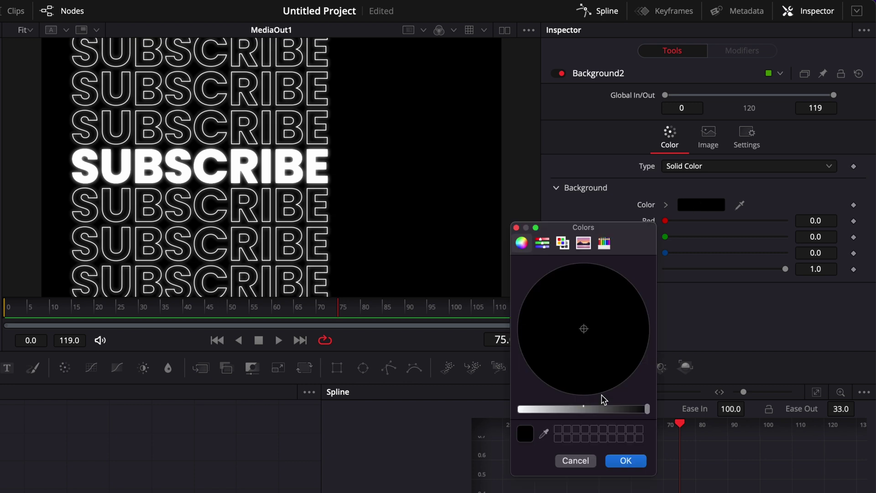